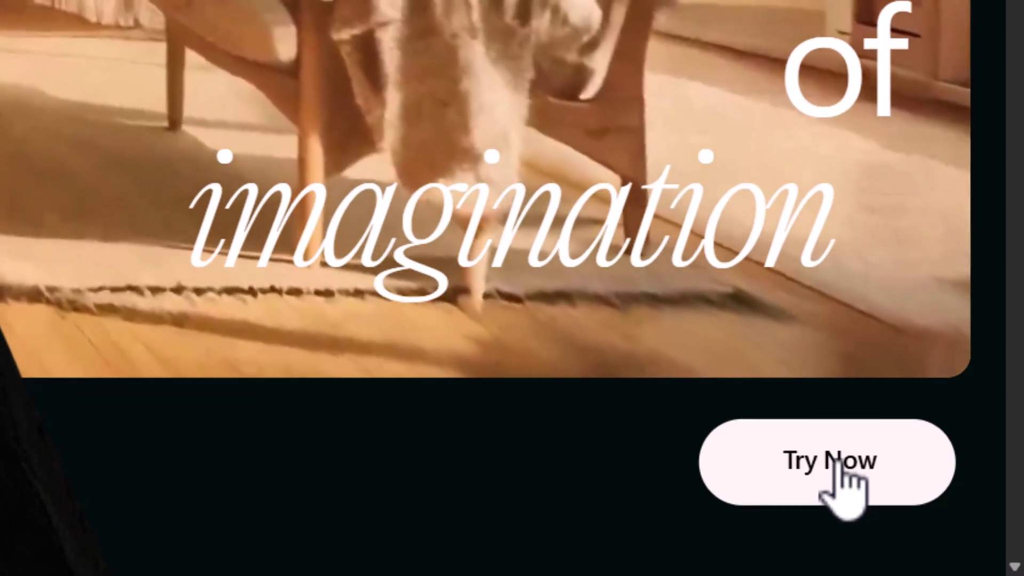
- Launch Dream Machine and view the Ideas gallery and the Boards overview
left_click(937, 526)
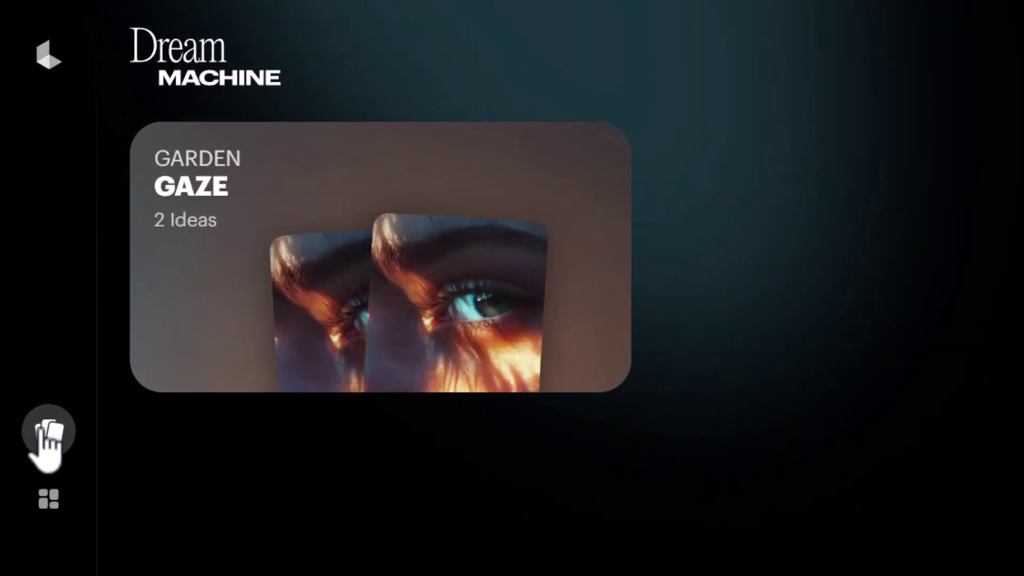
left_click(42, 504)
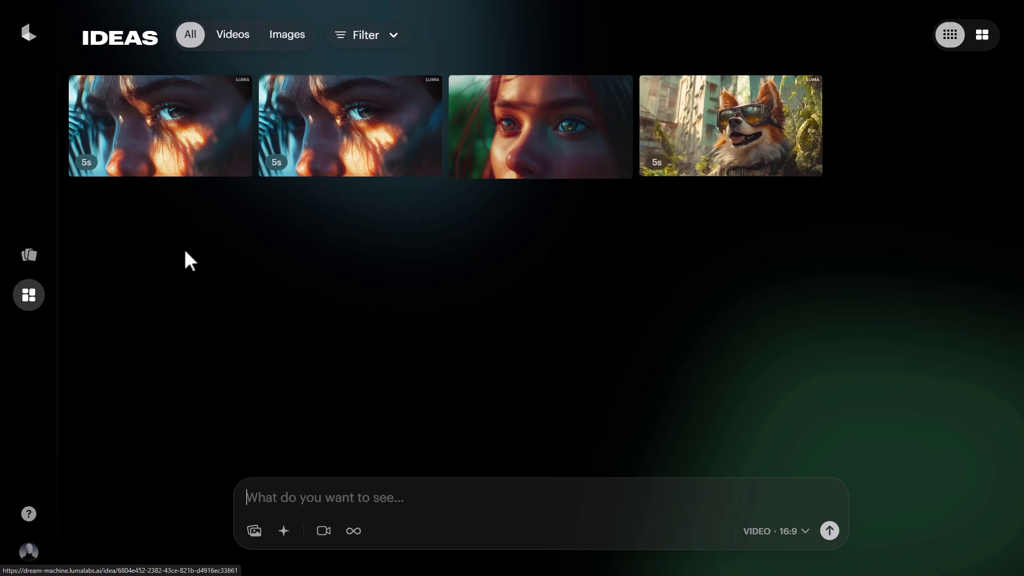
left_click(25, 255)
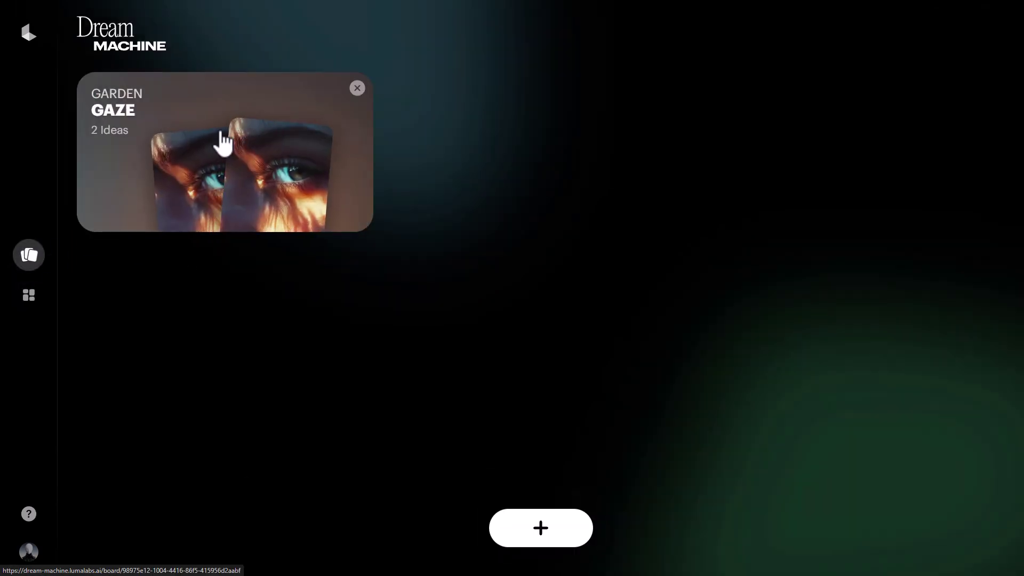
- Open the Garden Gaze board and review its prompt and generated videos
left_click(230, 149)
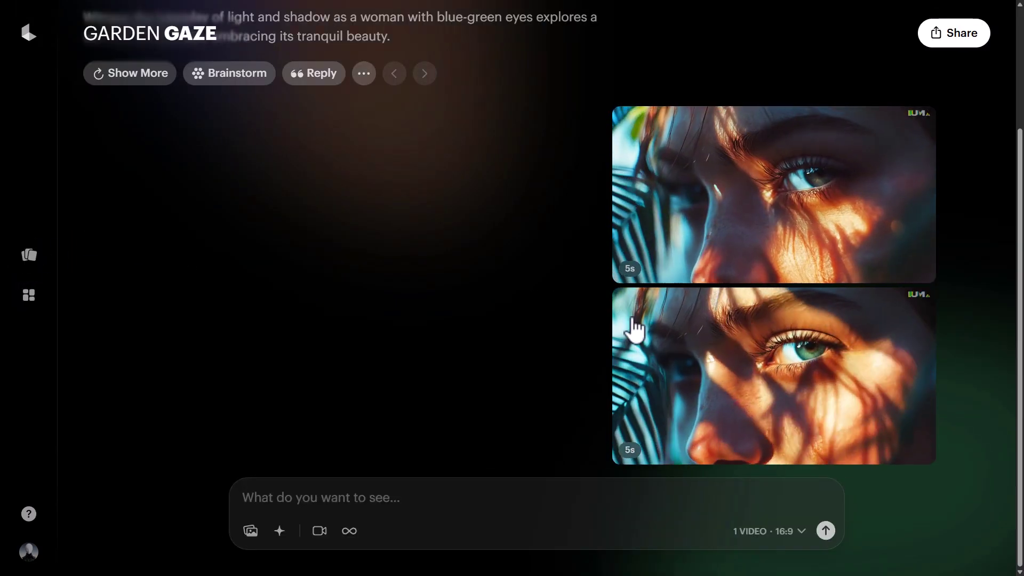
scroll(304, 278, "up", 3)
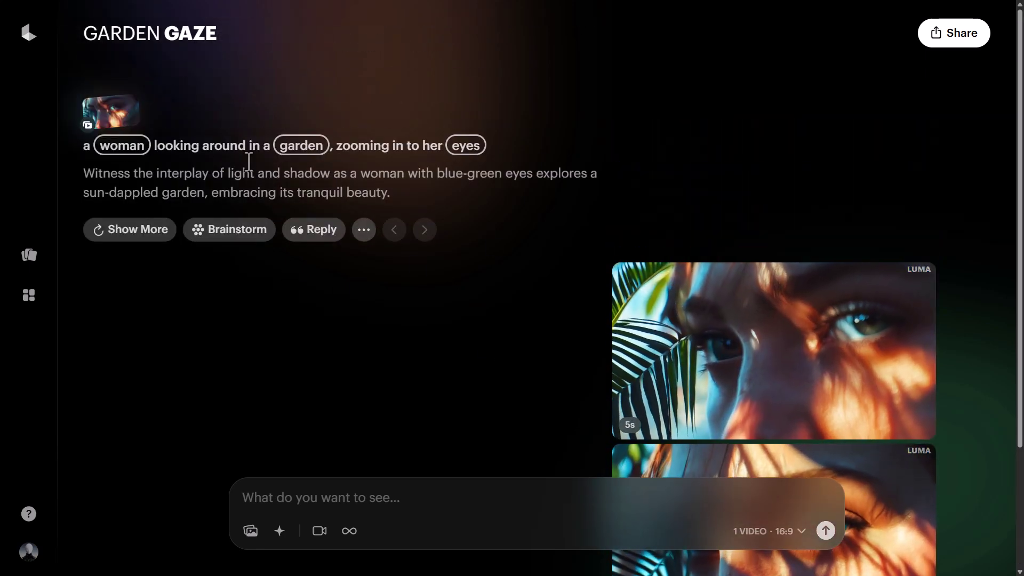
scroll(290, 237, "down", 3)
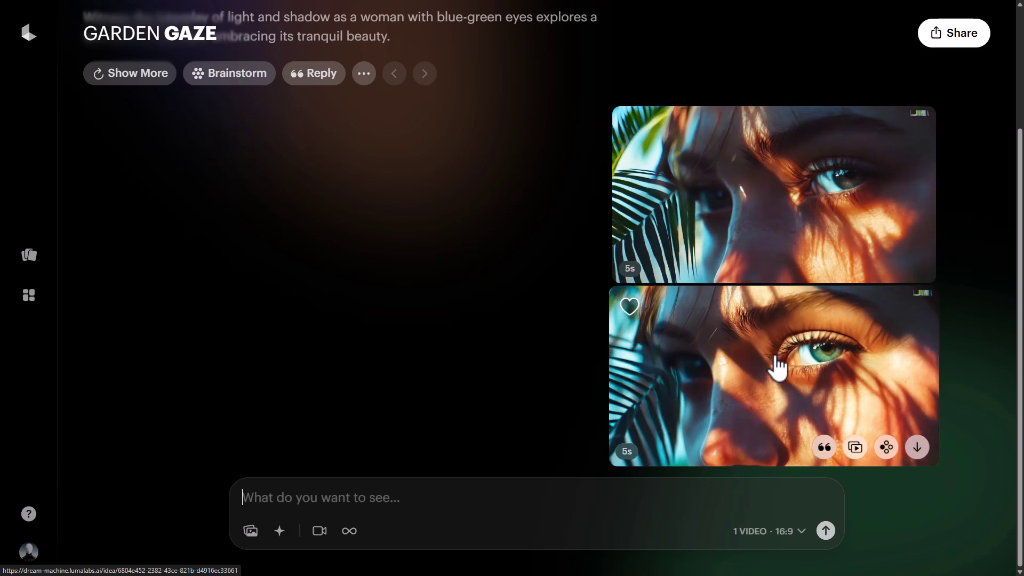
mouse_move(723, 222)
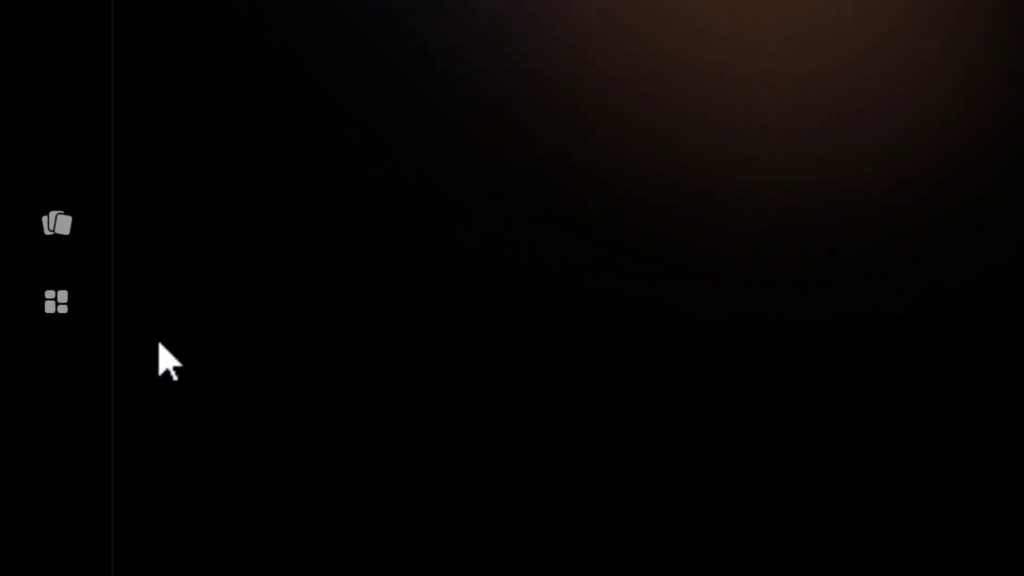
- On the Ideas page, enter the prompt "a woman in a business suit gets her hands up into a boxing stance"
left_click(28, 296)
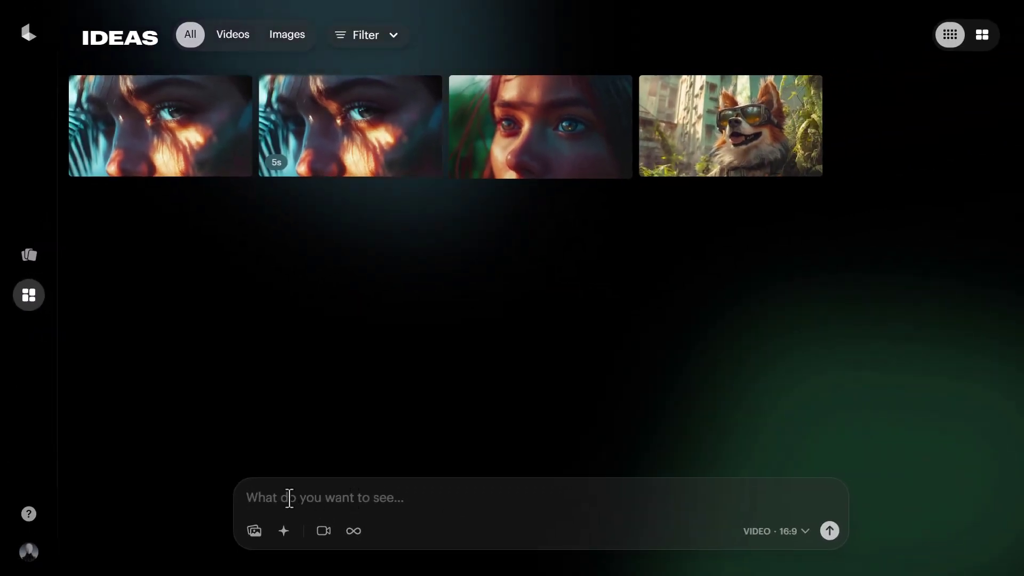
left_click(289, 499)
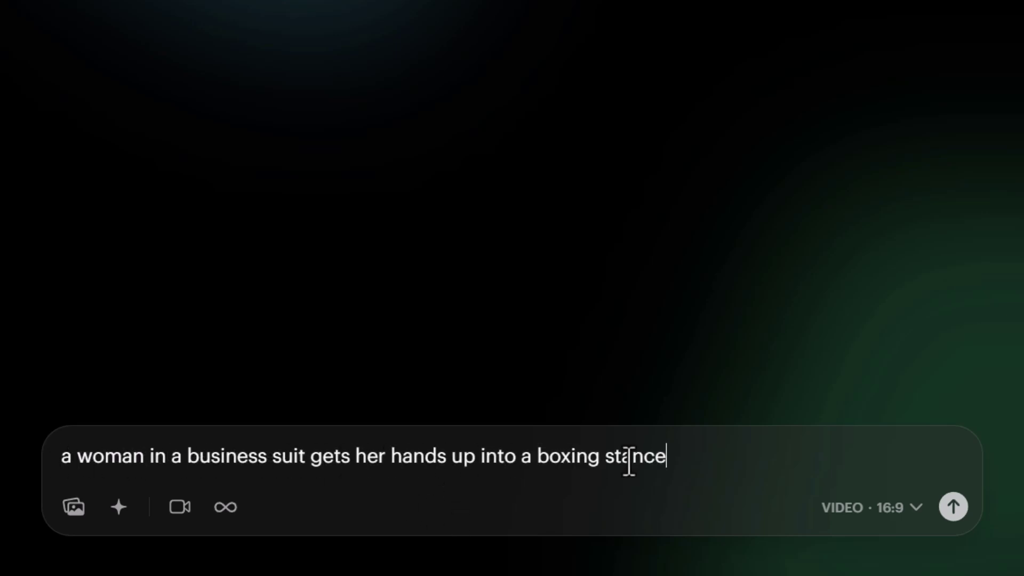
- Check the model, resolution and duration options, keep Ray2, 1080p, 5s and 16:9, and generate the boxing stance video
left_click(871, 512)
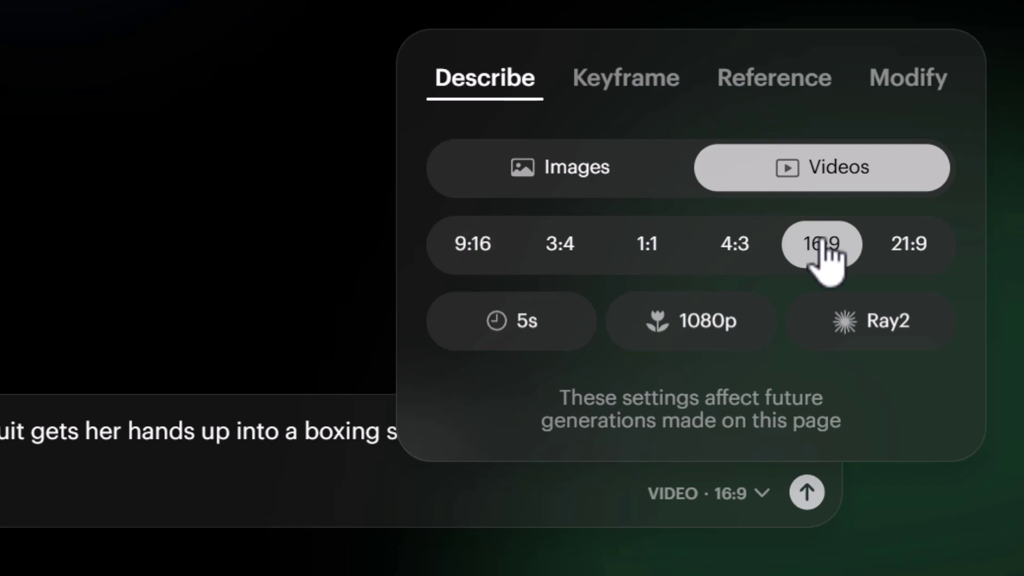
left_click(880, 327)
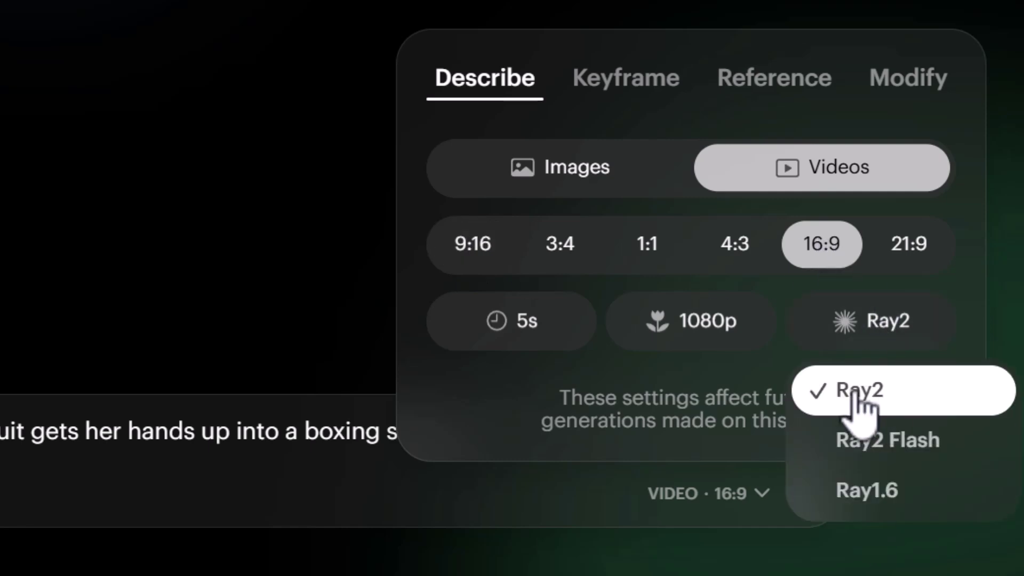
left_click(736, 320)
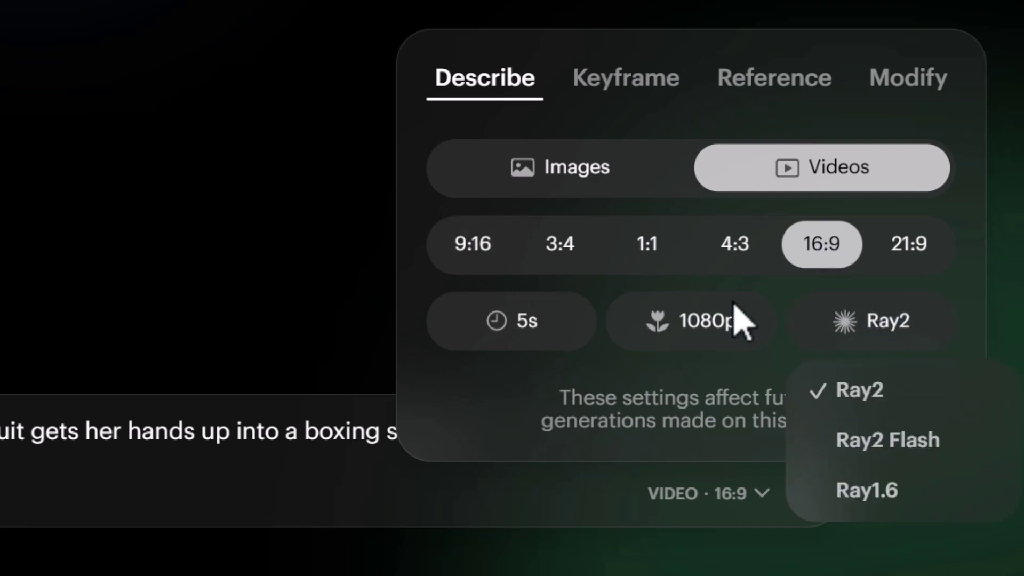
left_click(717, 334)
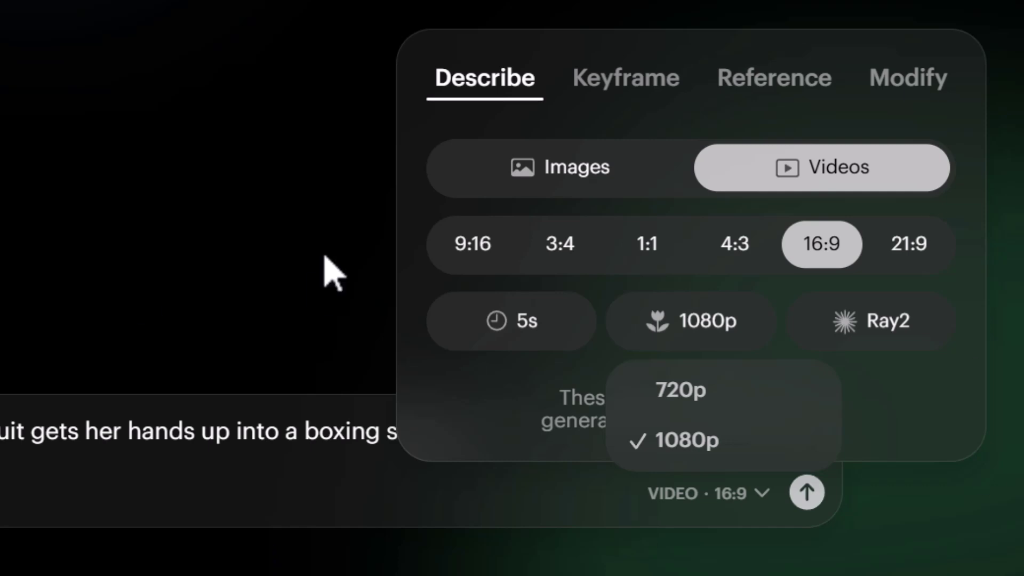
left_click(497, 350)
left_click(492, 353)
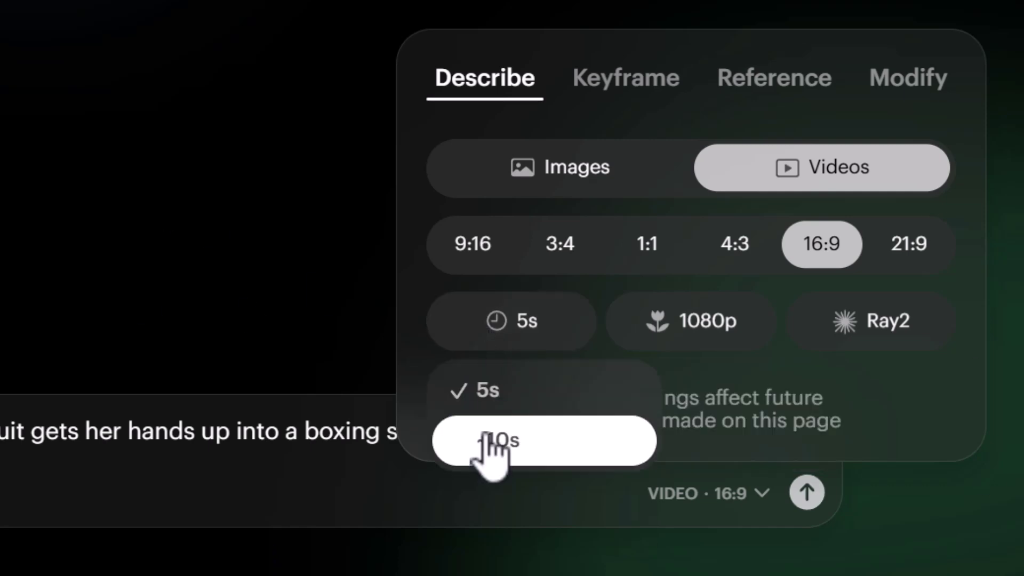
left_click(495, 395)
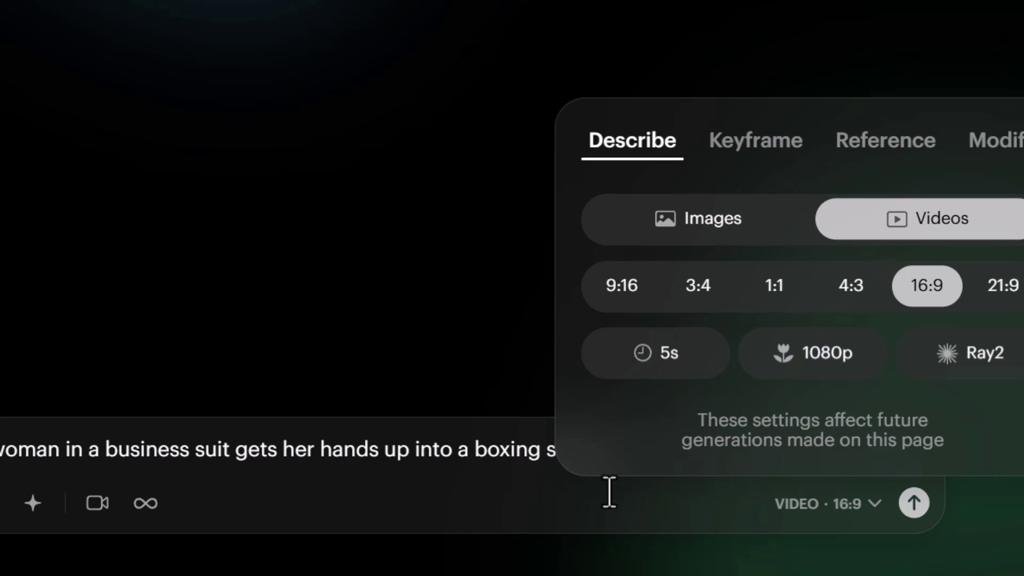
left_click(623, 443)
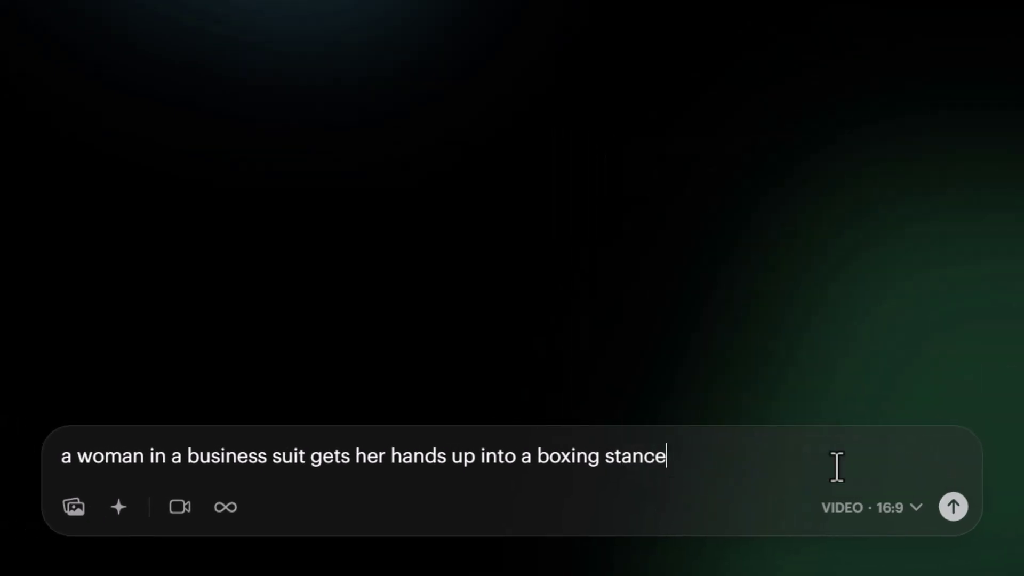
left_click(954, 507)
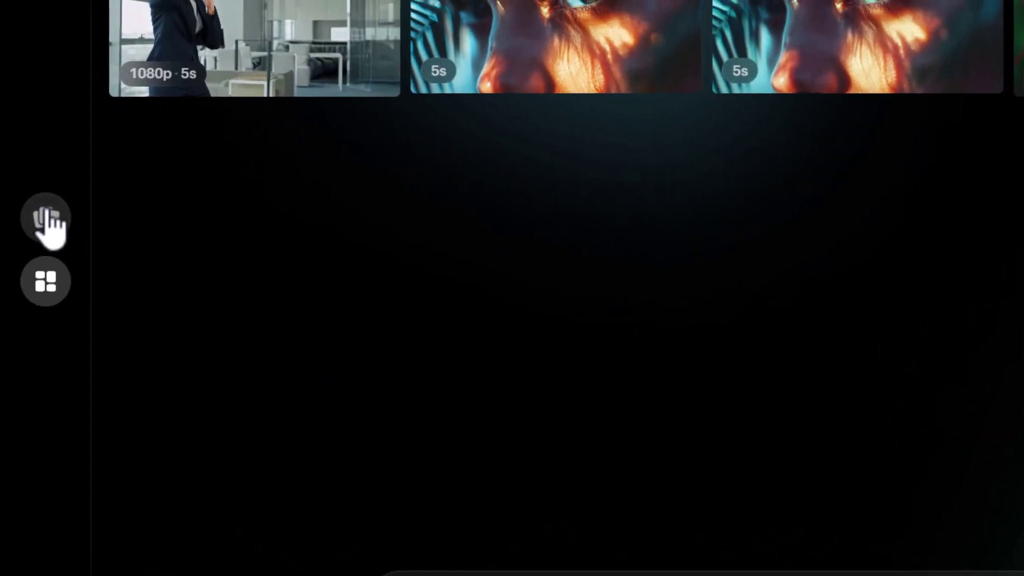
- Create a new board and enter the prompt "the face of a grizzled old man smiling at the camera,"
left_click(46, 220)
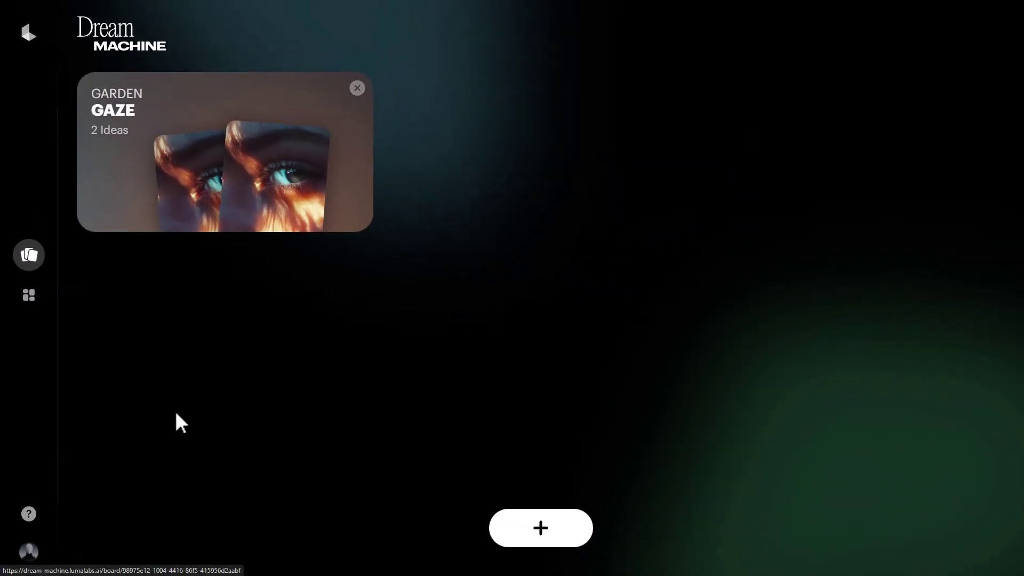
left_click(540, 528)
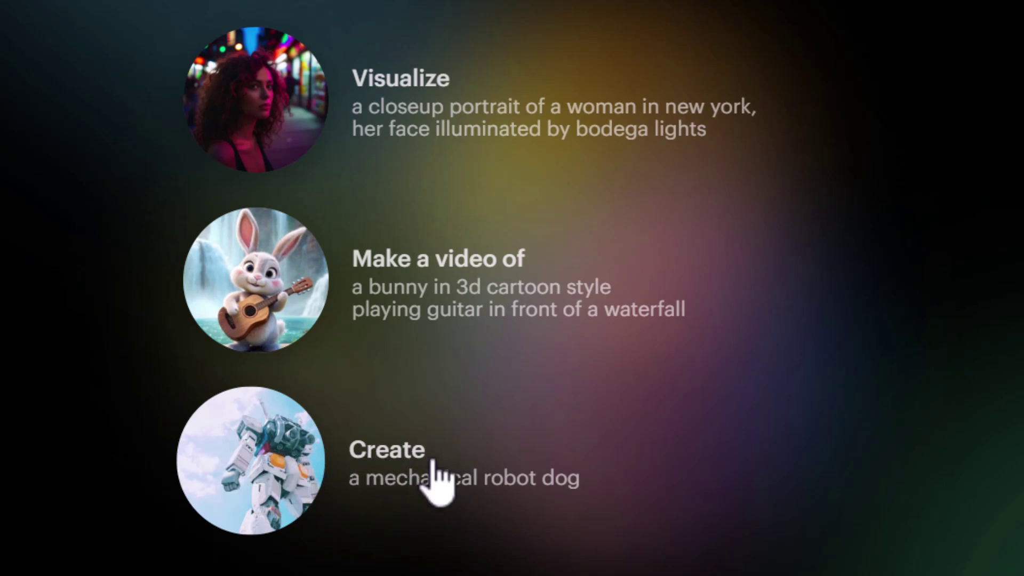
left_click(73, 503)
type("the face of a grizzled old man smiling at the camera,")
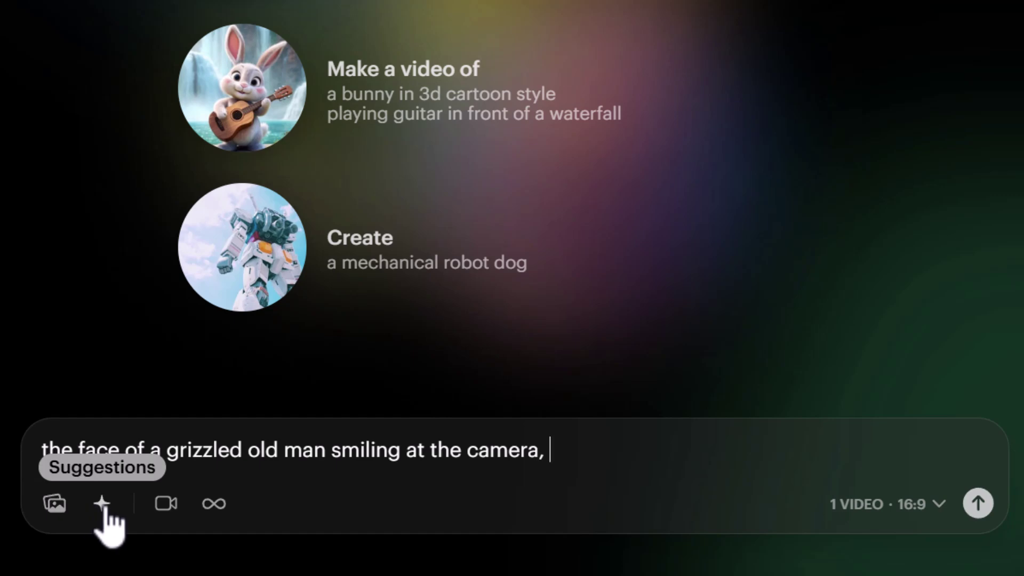
- Append the suggested terms closeup shot, photorealistic style and studio lighting to the prompt
left_click(103, 507)
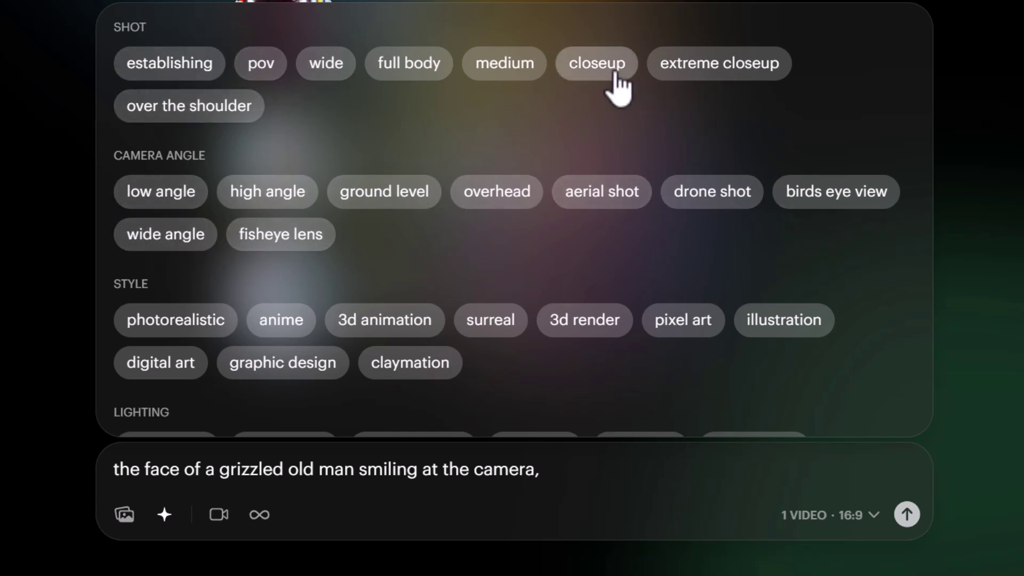
scroll(322, 150, "down", 2)
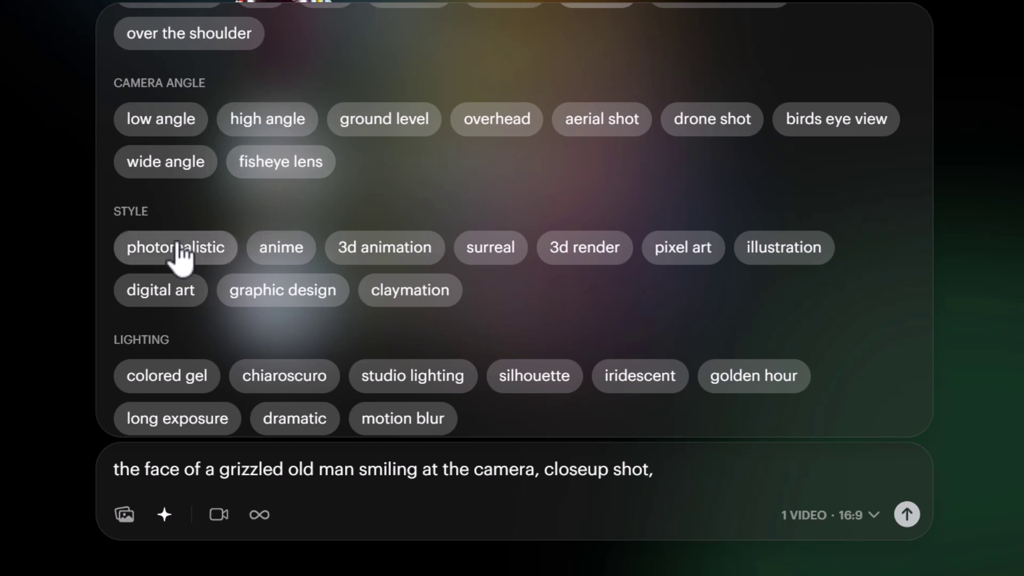
scroll(196, 260, "down", 1)
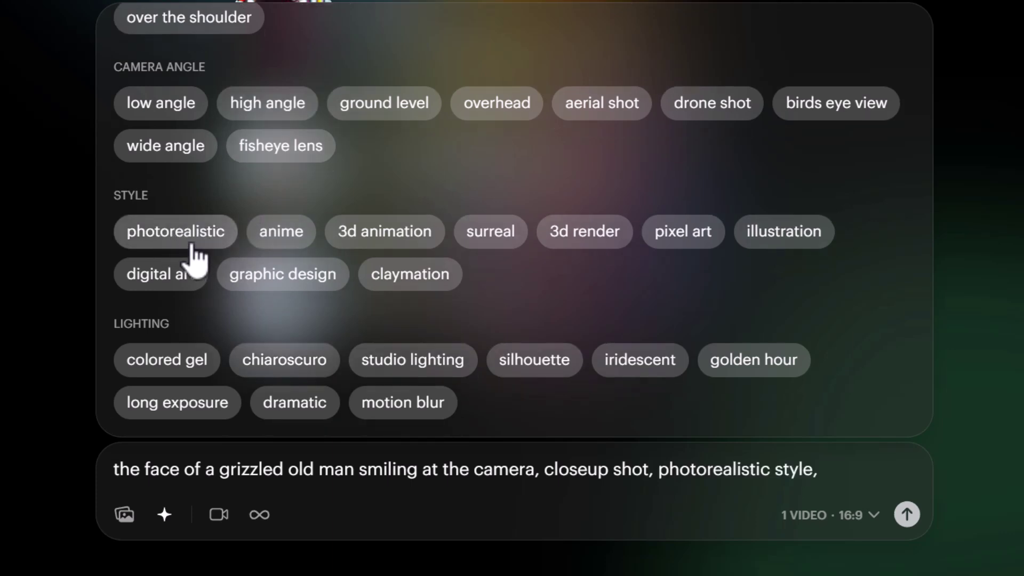
left_click(410, 368)
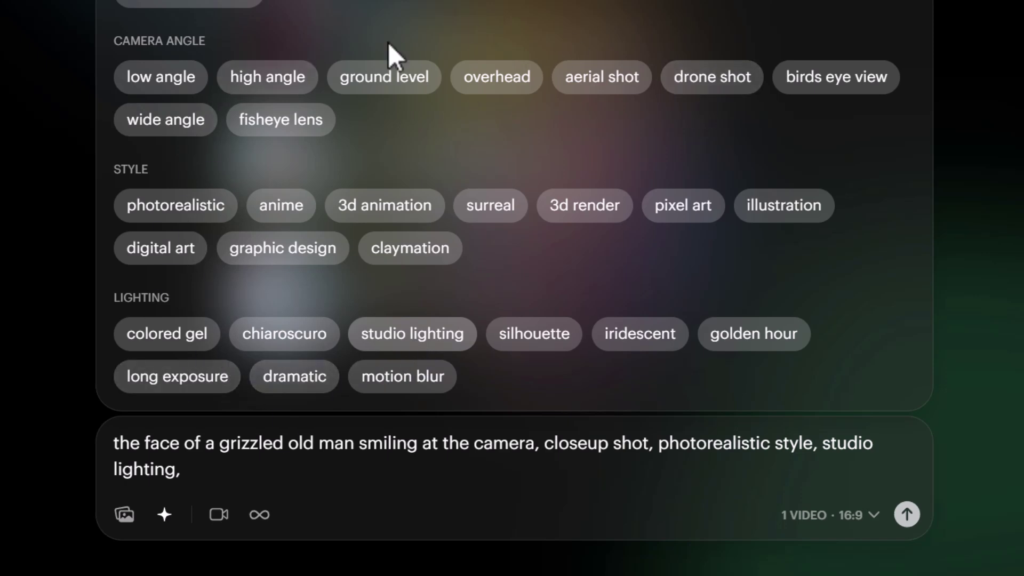
left_click(195, 478)
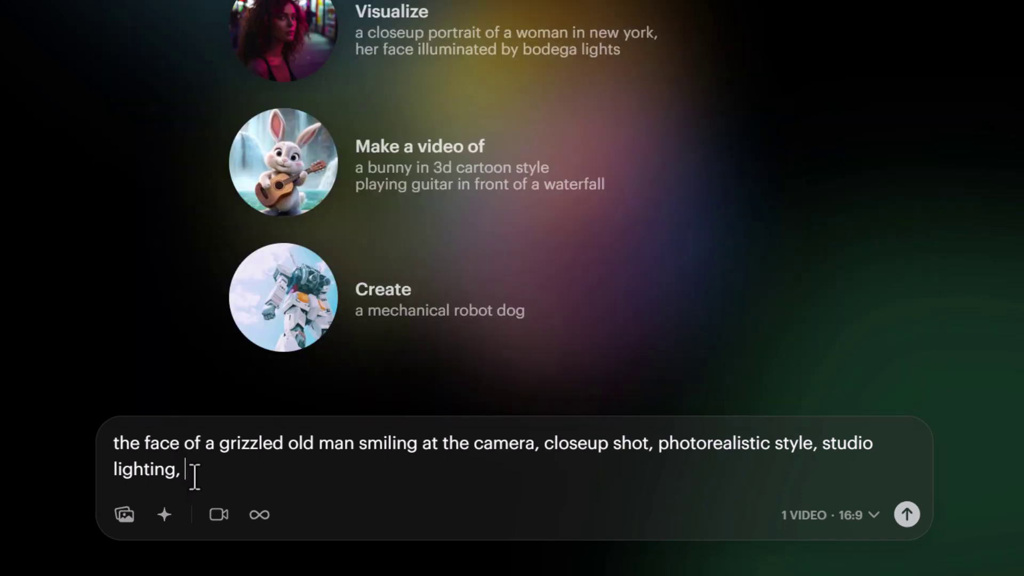
- Add the Pull Out camera motion to the prompt and look through the alternative camera motions
left_click(223, 520)
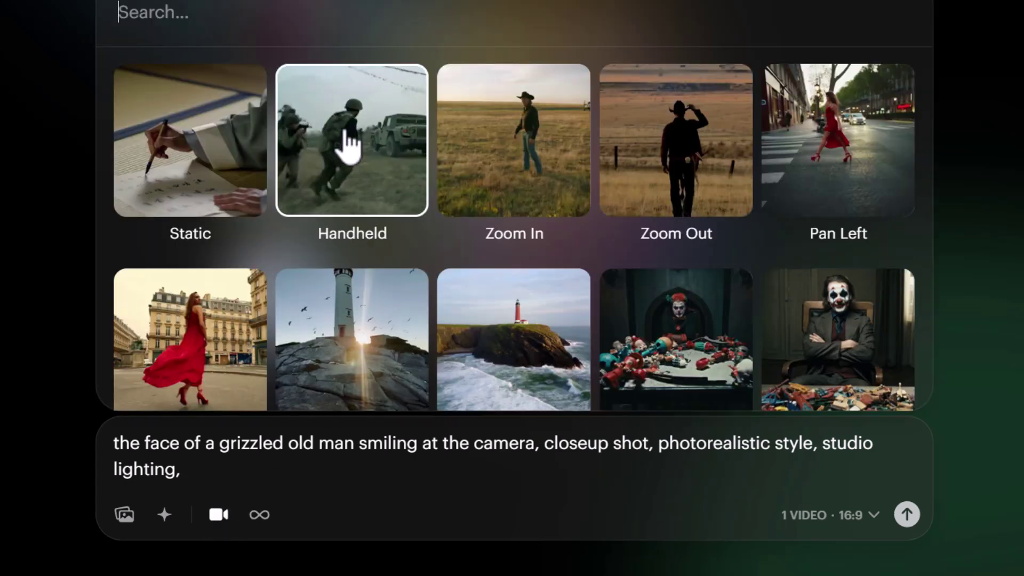
scroll(206, 160, "down", 4)
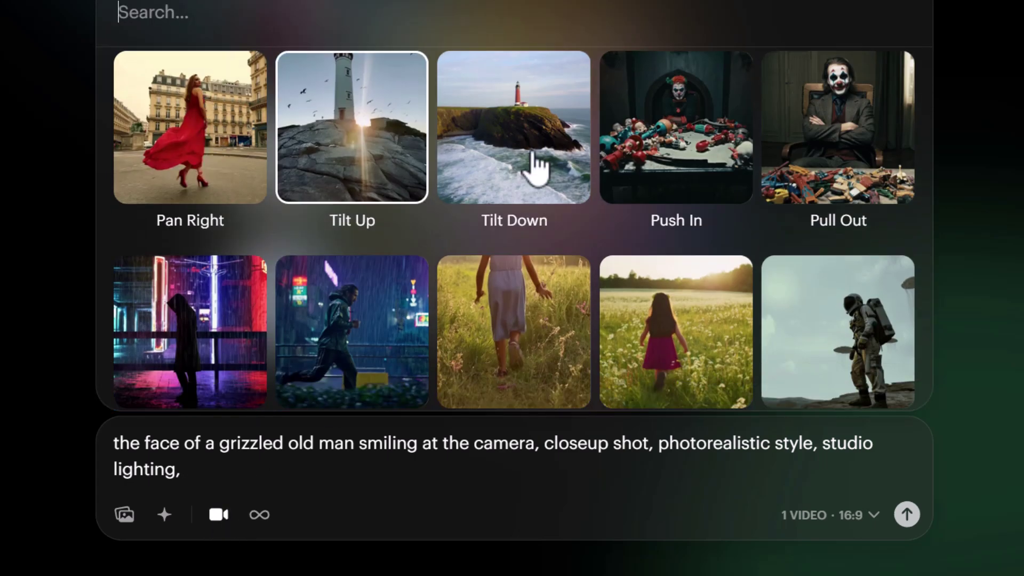
left_click(850, 115)
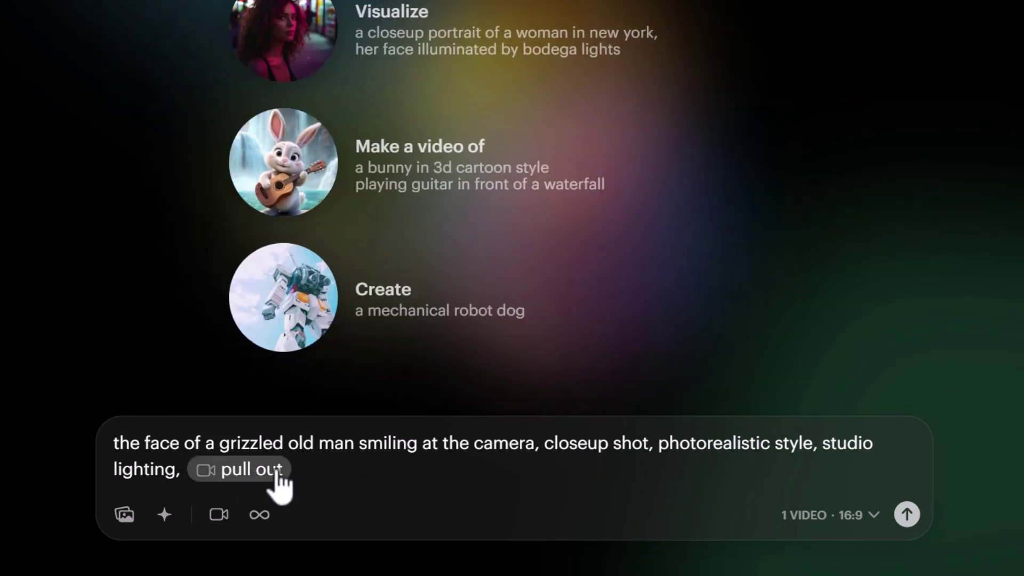
left_click(259, 485)
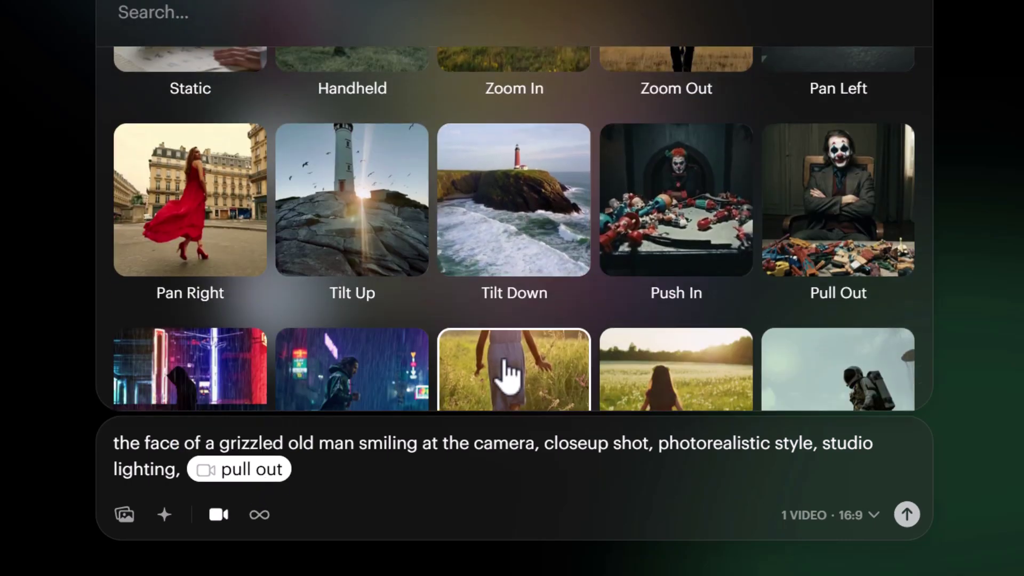
scroll(357, 379, "down", 5)
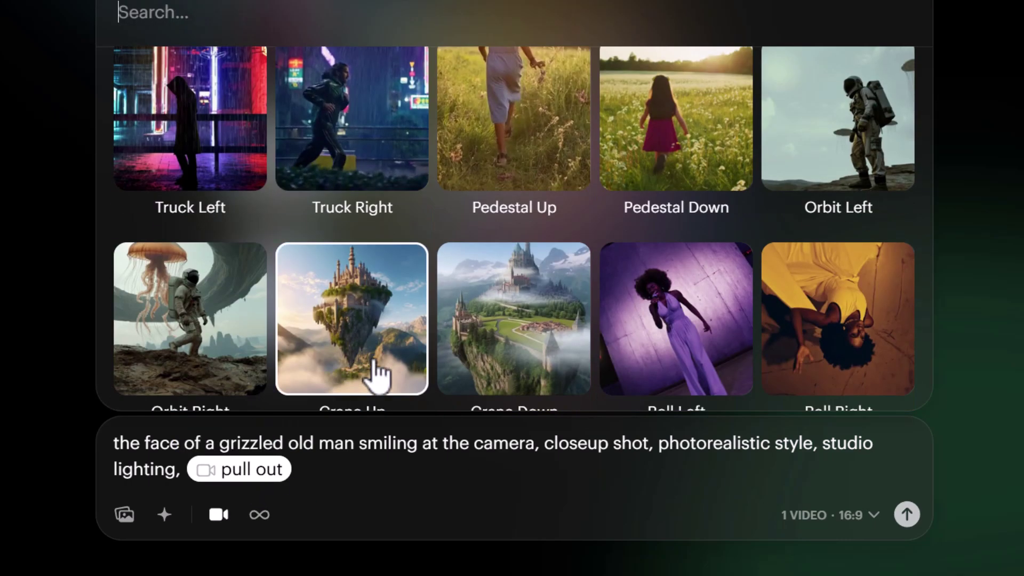
left_click(515, 480)
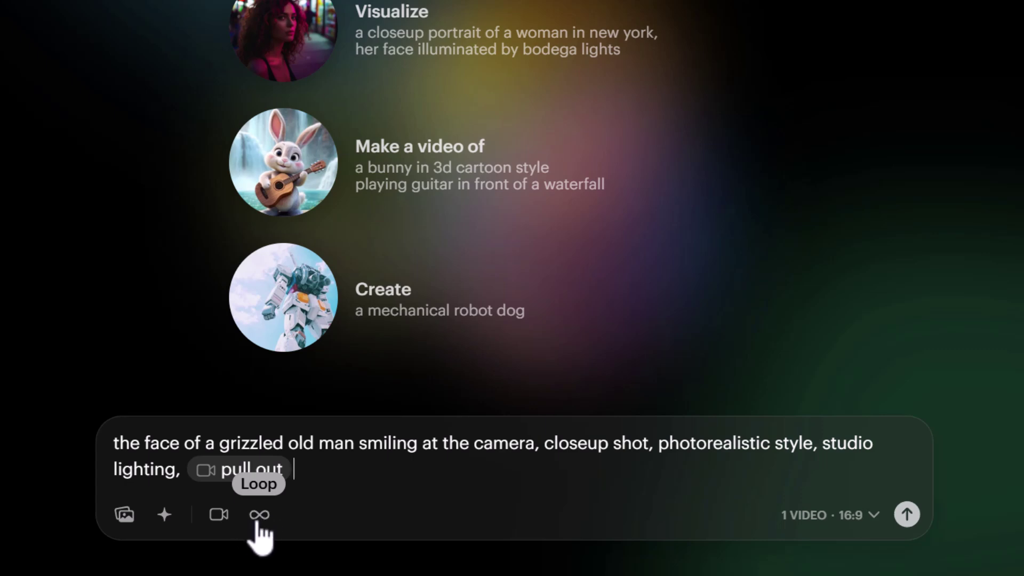
- Check the variation, duration and model options, keep 1 video, 5s, 1080p, Ray2 and 16:9, and generate the old man video
left_click(825, 516)
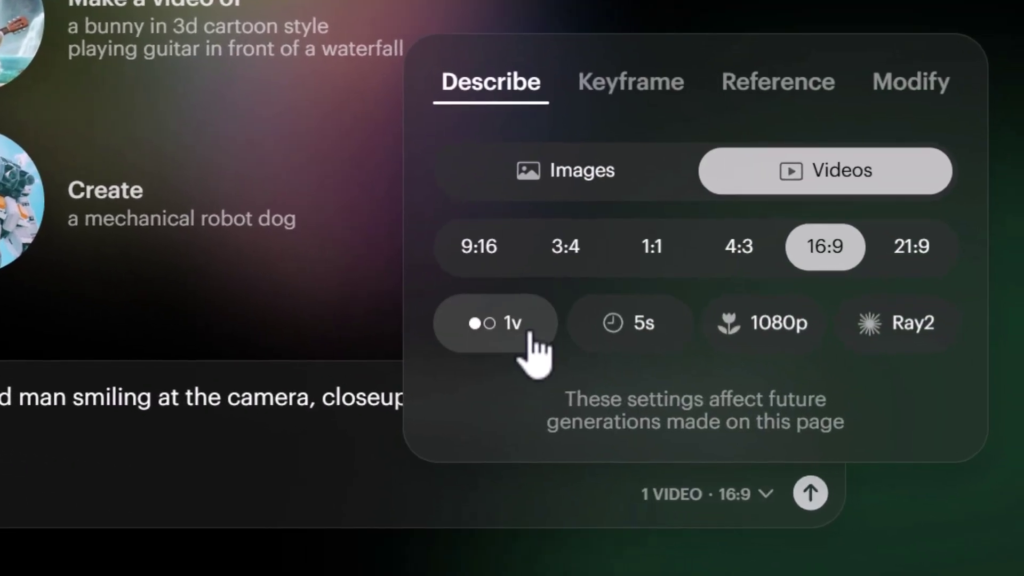
left_click(696, 397)
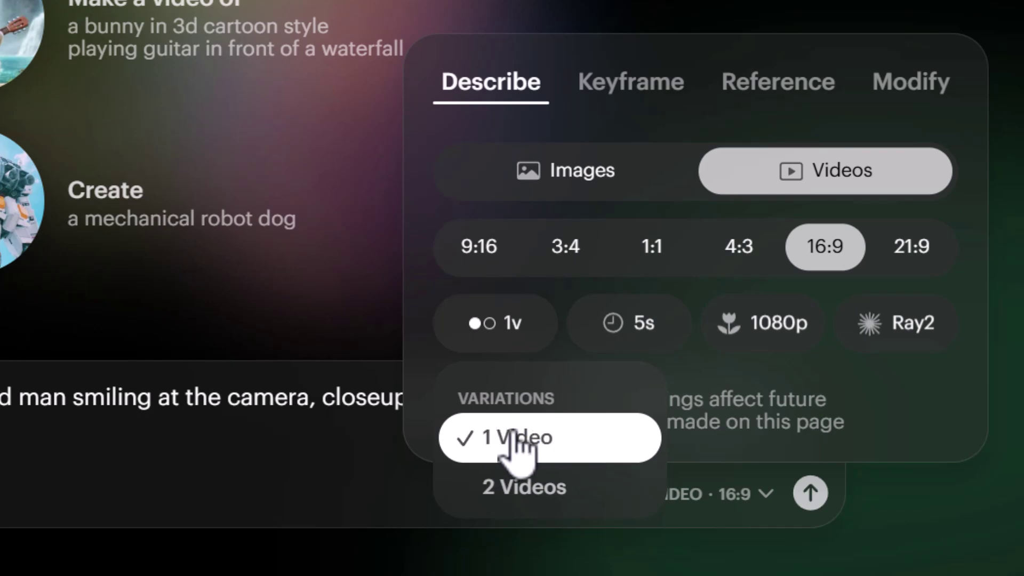
left_click(633, 328)
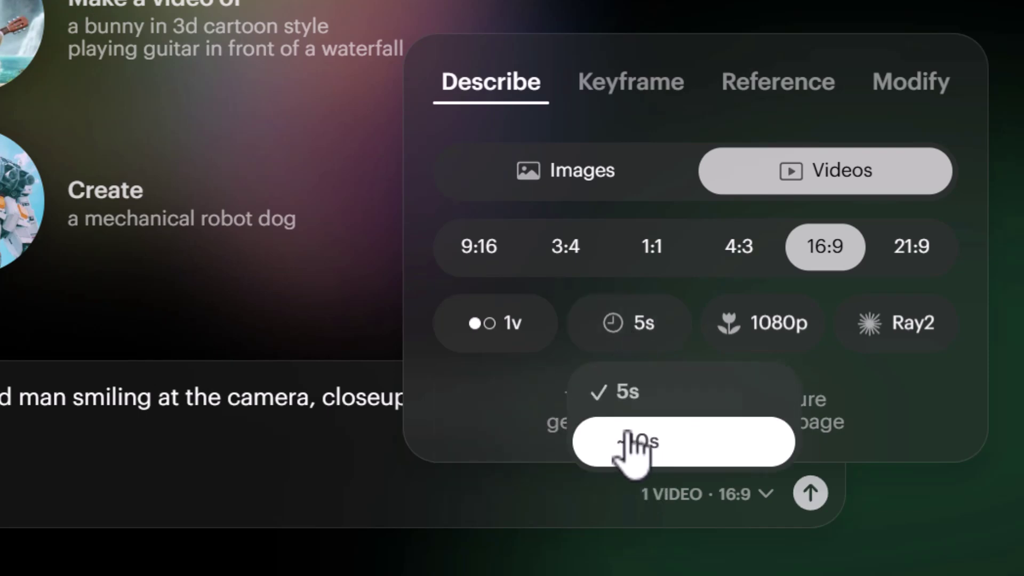
left_click(902, 336)
left_click(907, 336)
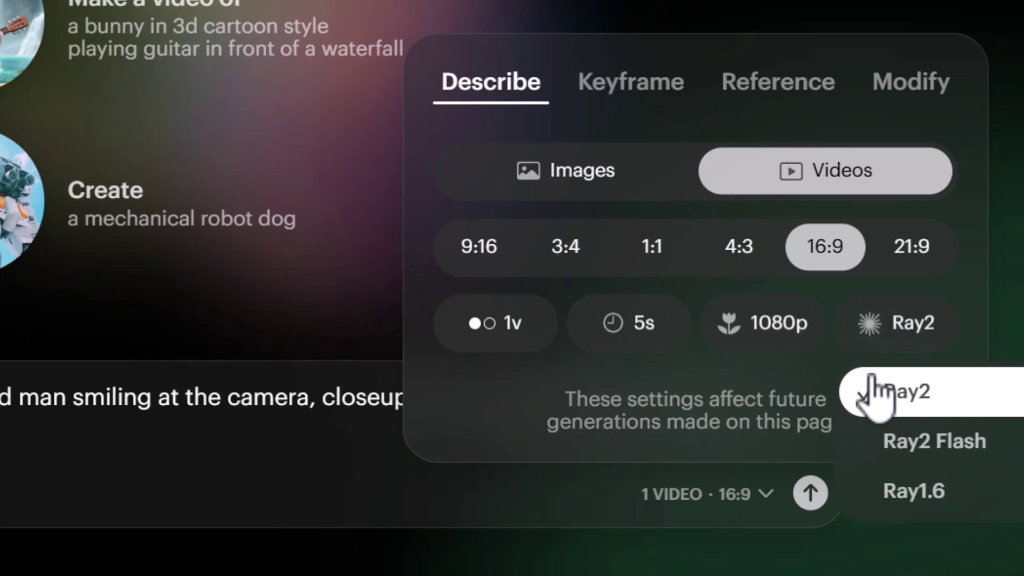
left_click(818, 255)
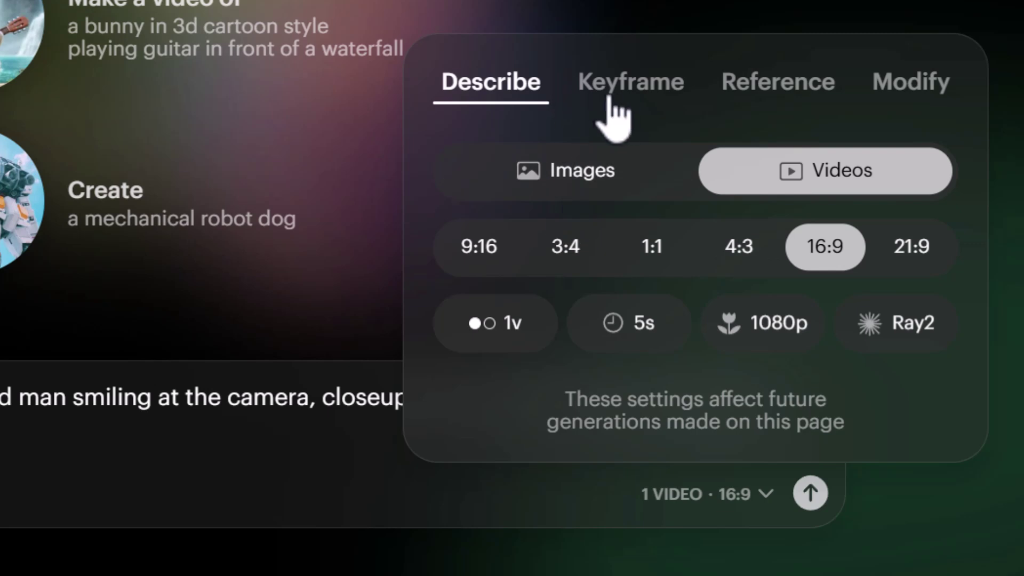
left_click(810, 494)
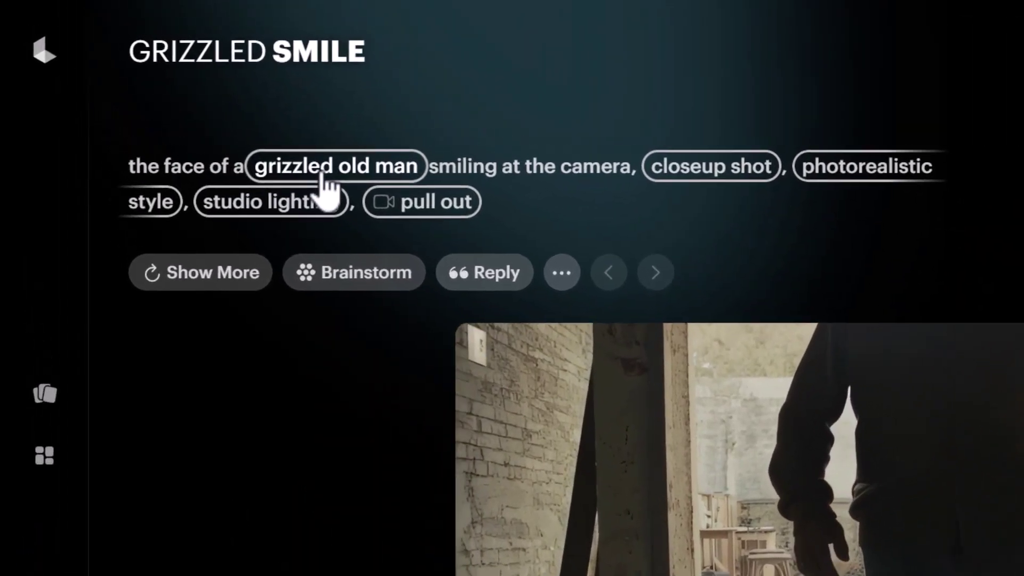
- Check the alternatives for "grizzled old man" and replace the pull out camera motion with Static
left_click(210, 110)
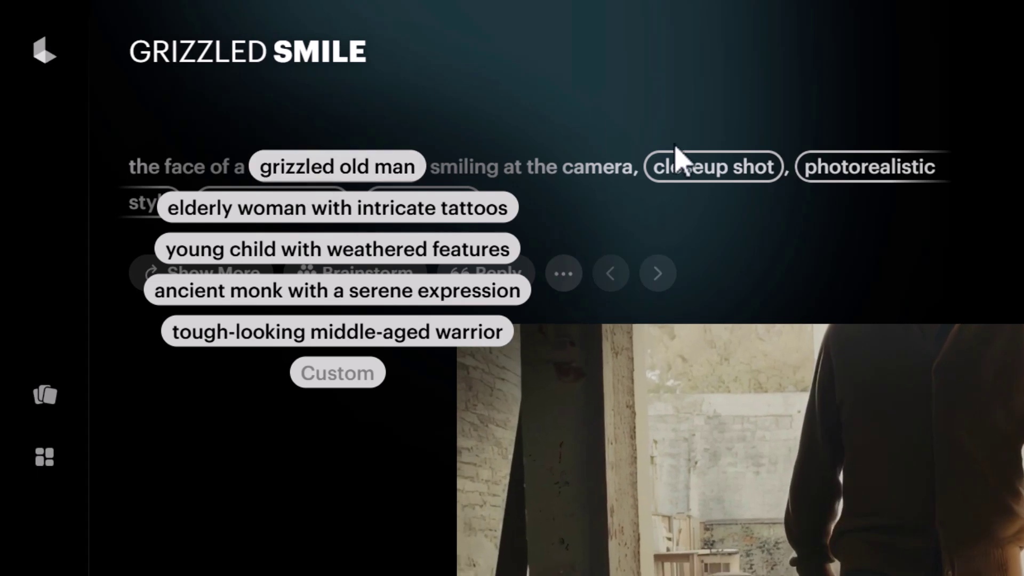
left_click(720, 229)
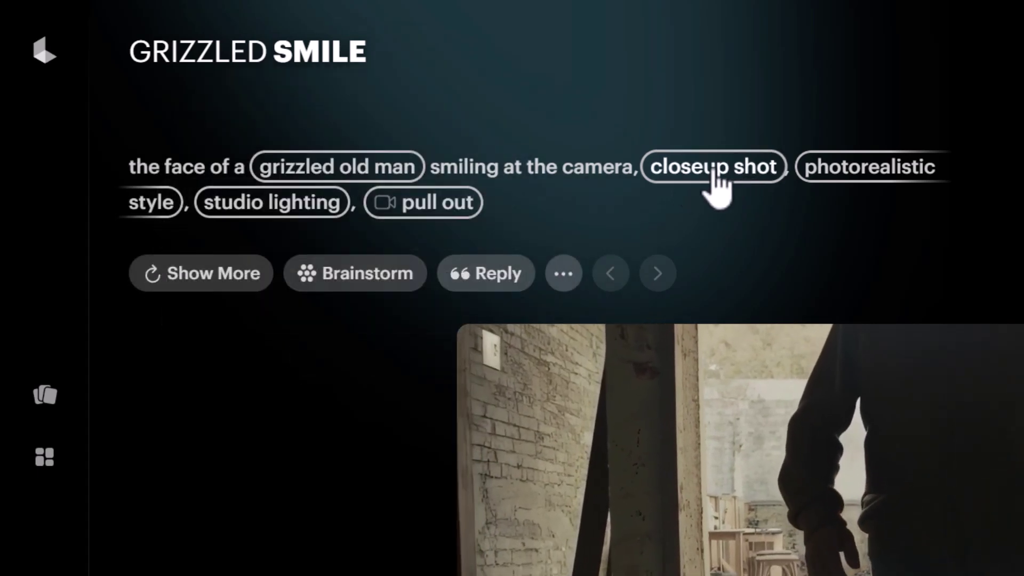
left_click(469, 211)
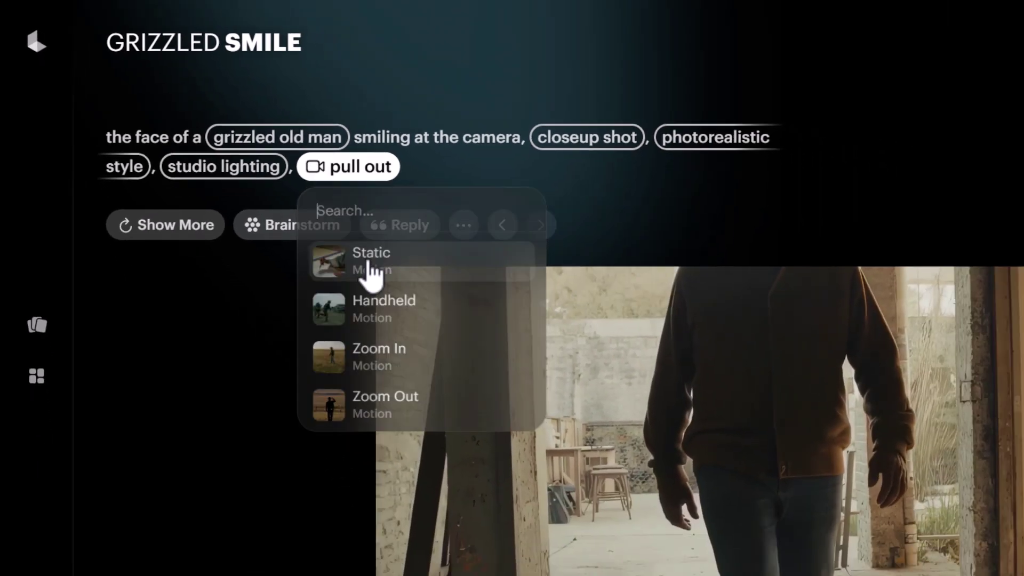
left_click(451, 320)
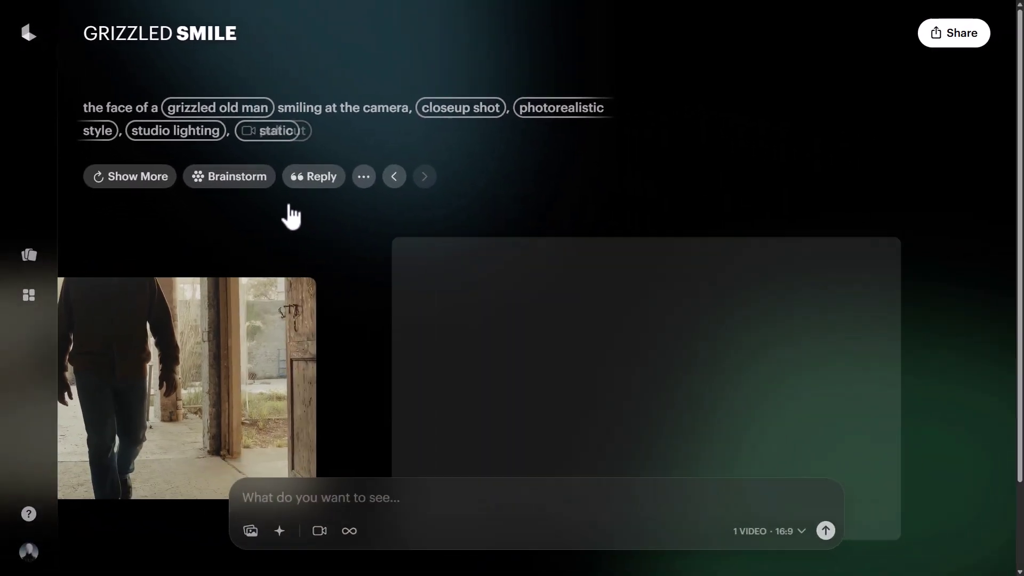
- Compare the pull out and static versions and replace studio lighting with "soft morning sunlight streaming through a window"
scroll(294, 215, "down", 2)
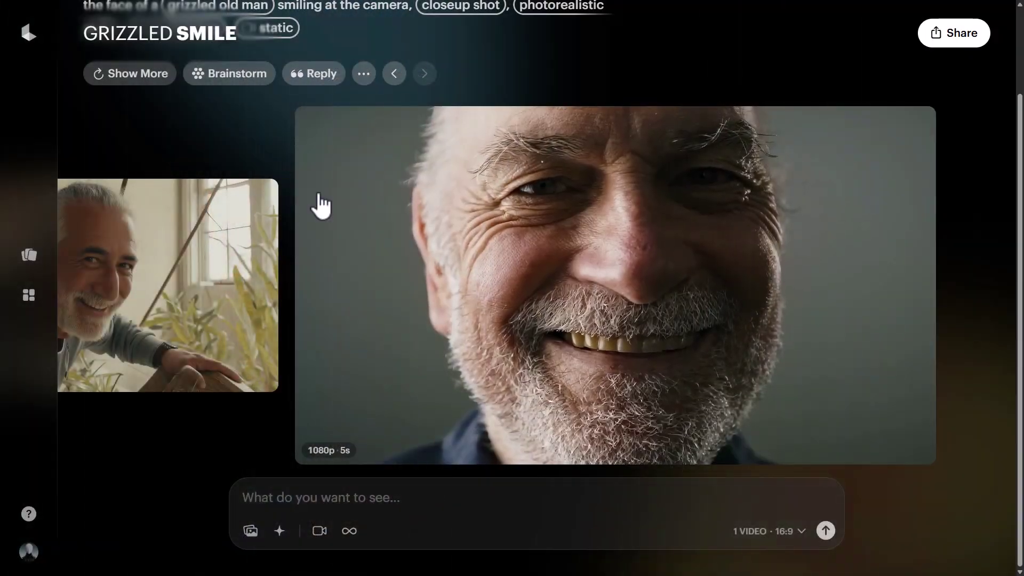
scroll(307, 189, "up", 2)
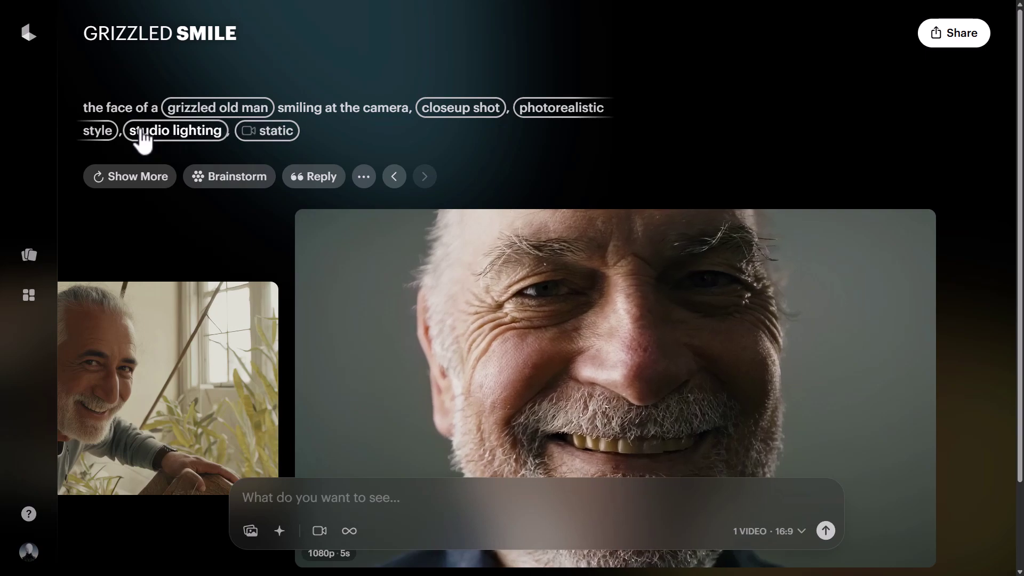
scroll(667, 160, "down", 2)
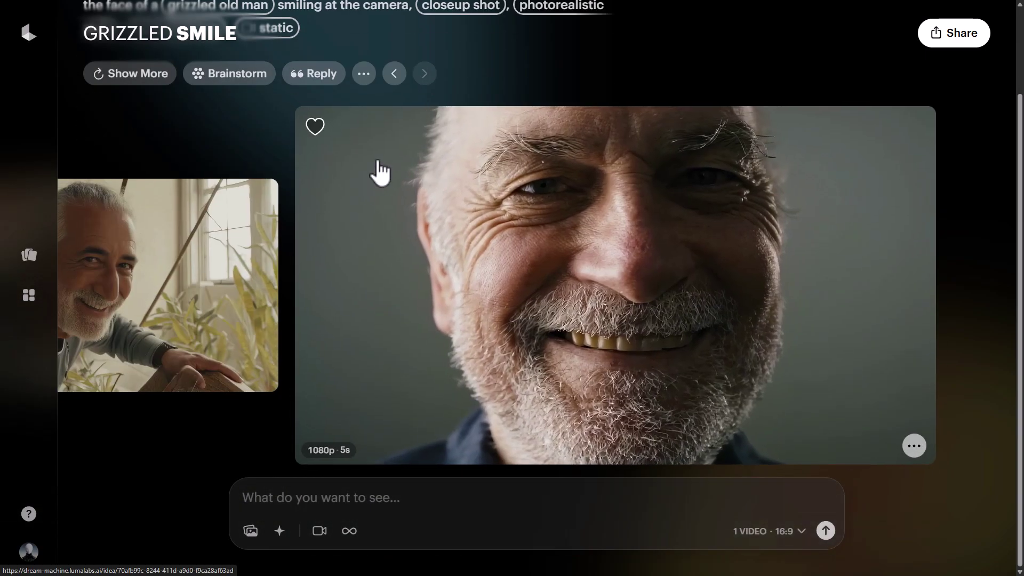
left_click_drag(377, 171, 697, 178)
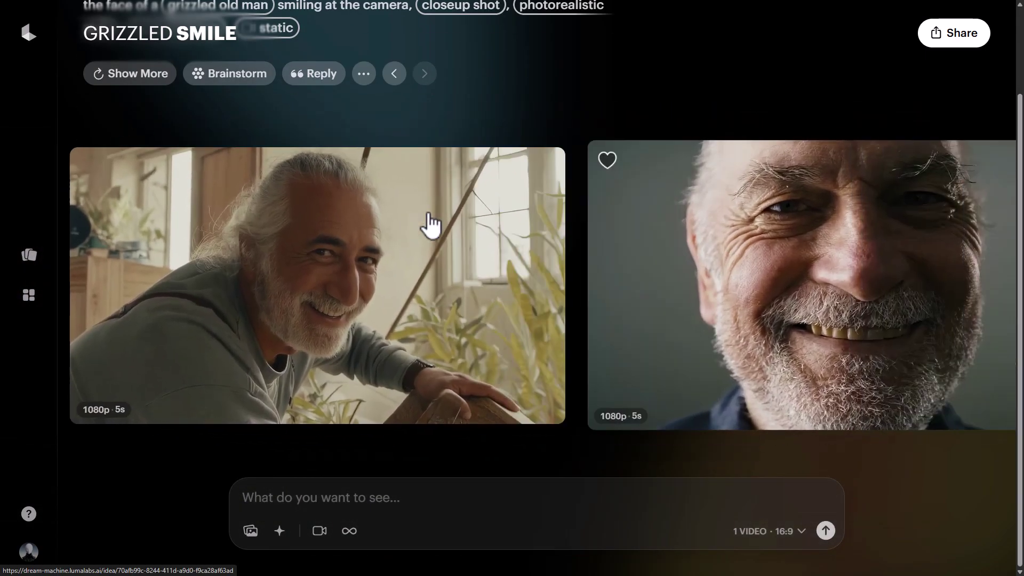
left_click_drag(427, 222, 350, 224)
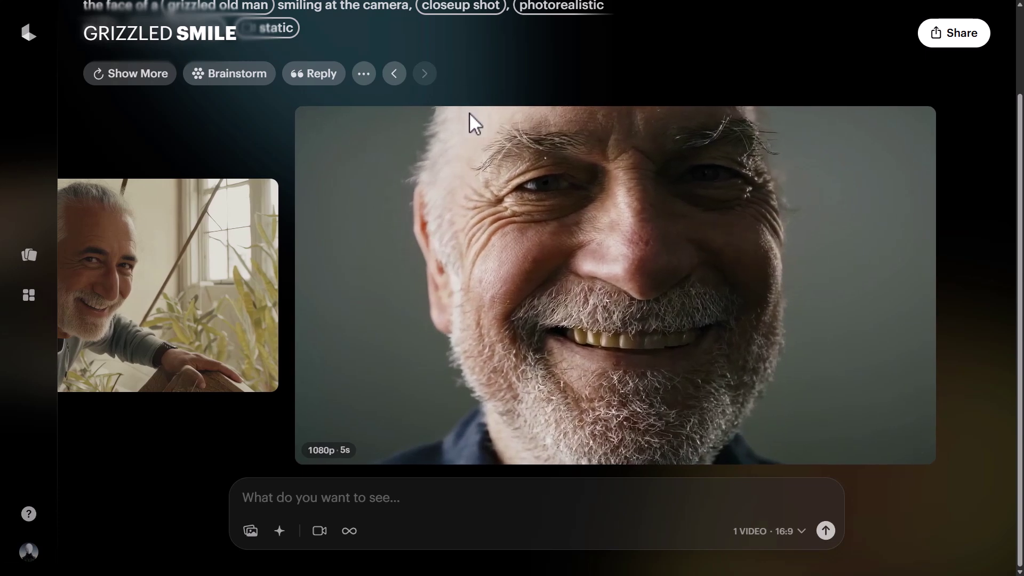
scroll(470, 113, "up", 2)
left_click(154, 141)
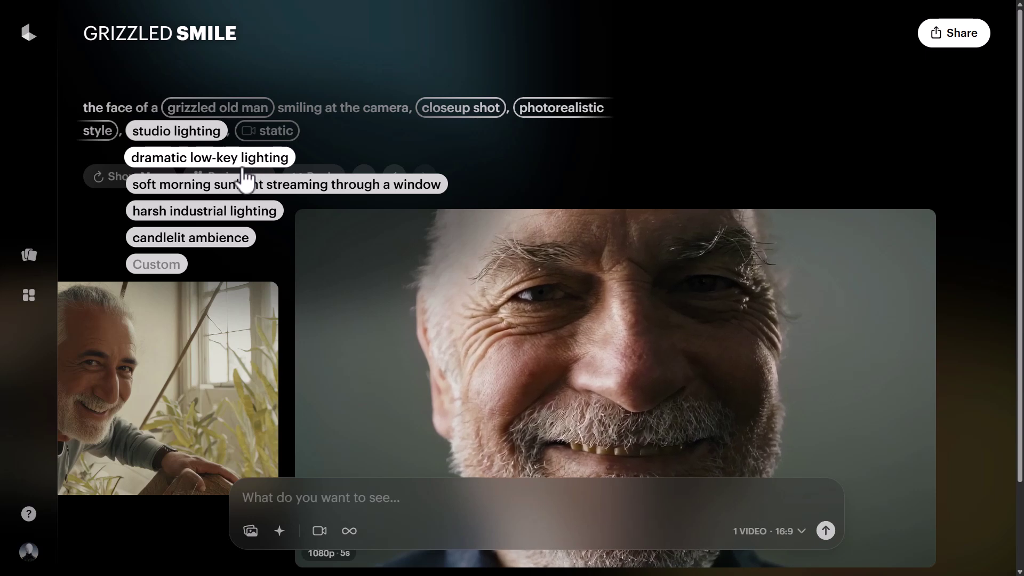
left_click(269, 186)
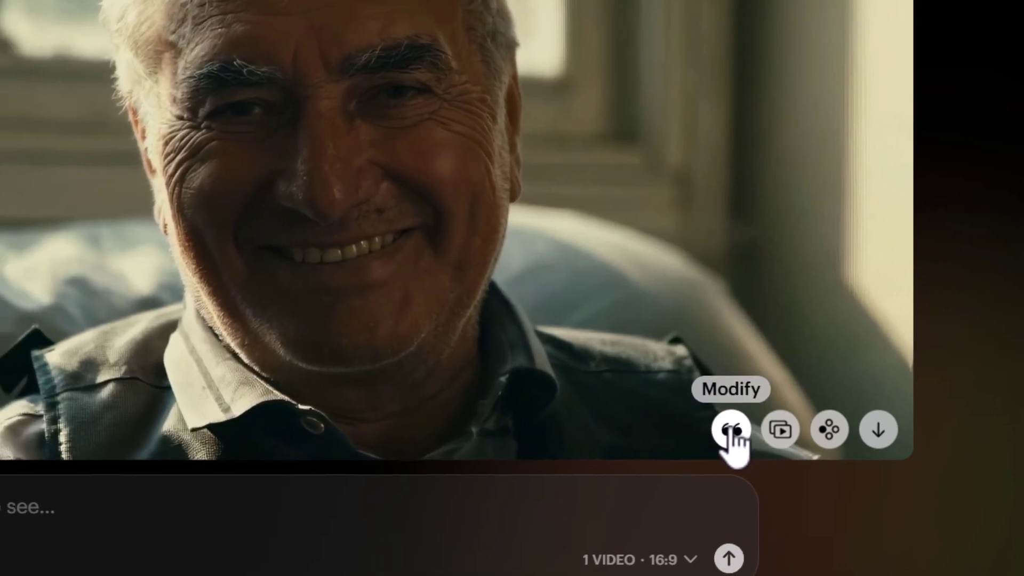
- Modify the sunlit video with the prompt "man smiles at the camera then closes his mouth and doesn't talk" and review the output
left_click(713, 435)
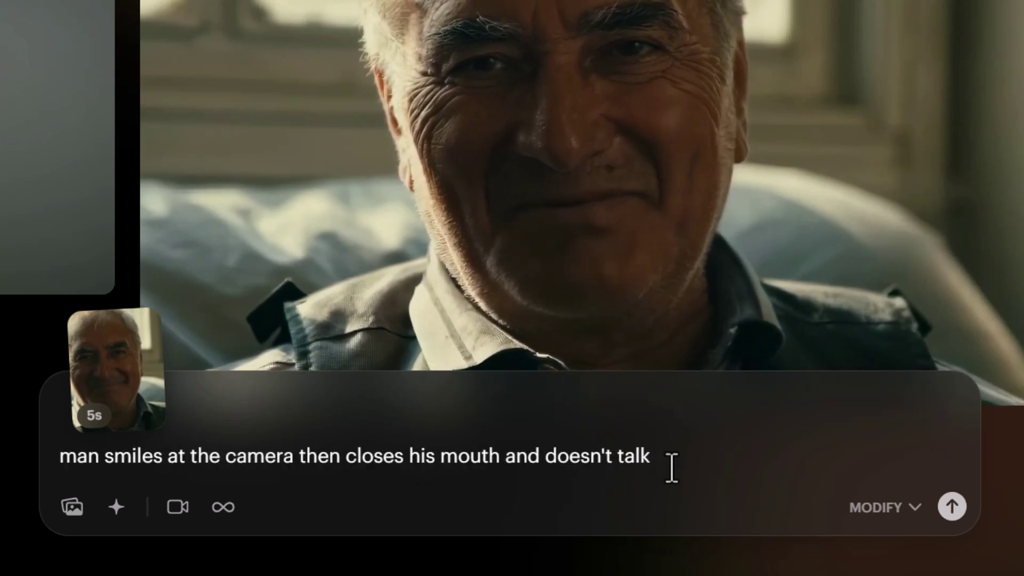
left_click(953, 504)
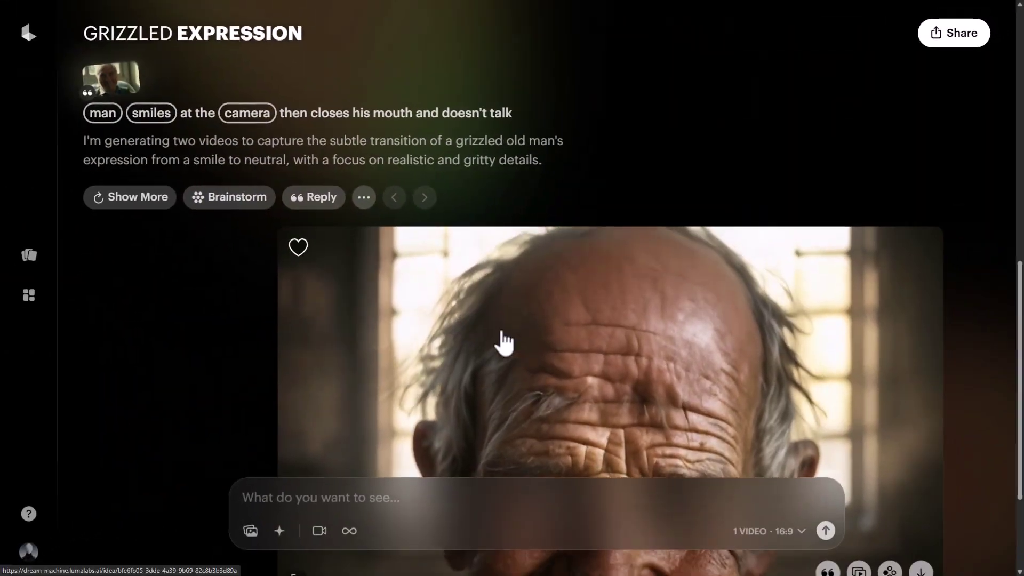
scroll(532, 398, "down", 3)
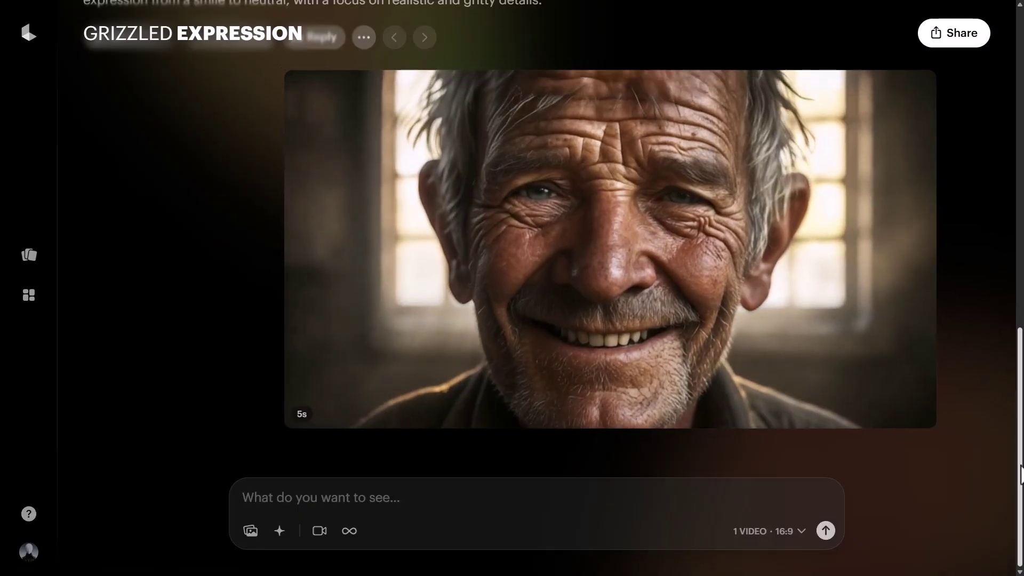
scroll(1019, 440, "up", 10)
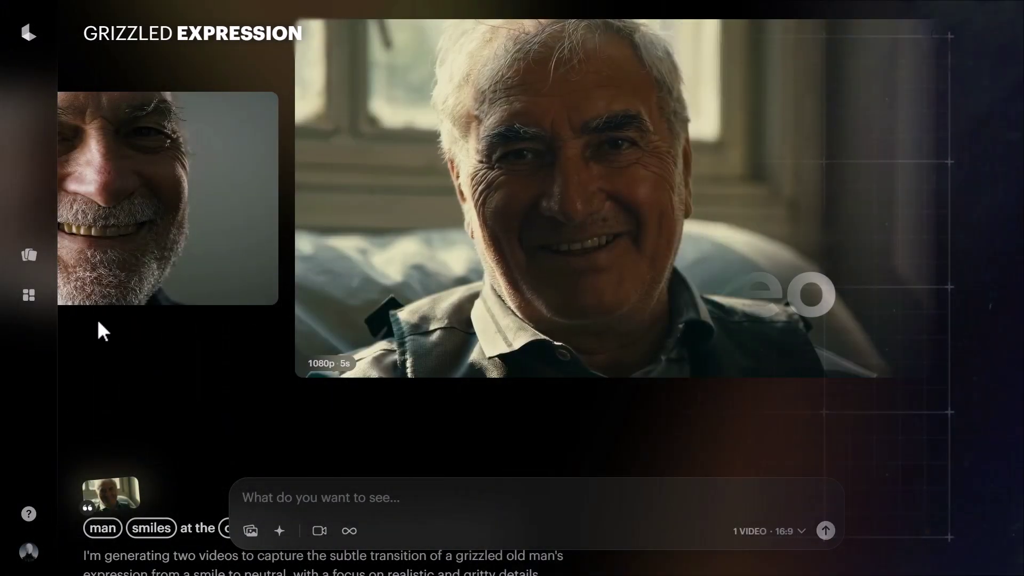
- Create a new board and use the suggested prompt "Visualize a closeup portrait of a woman in new york, her face illuminated by bodega lights"
left_click(30, 258)
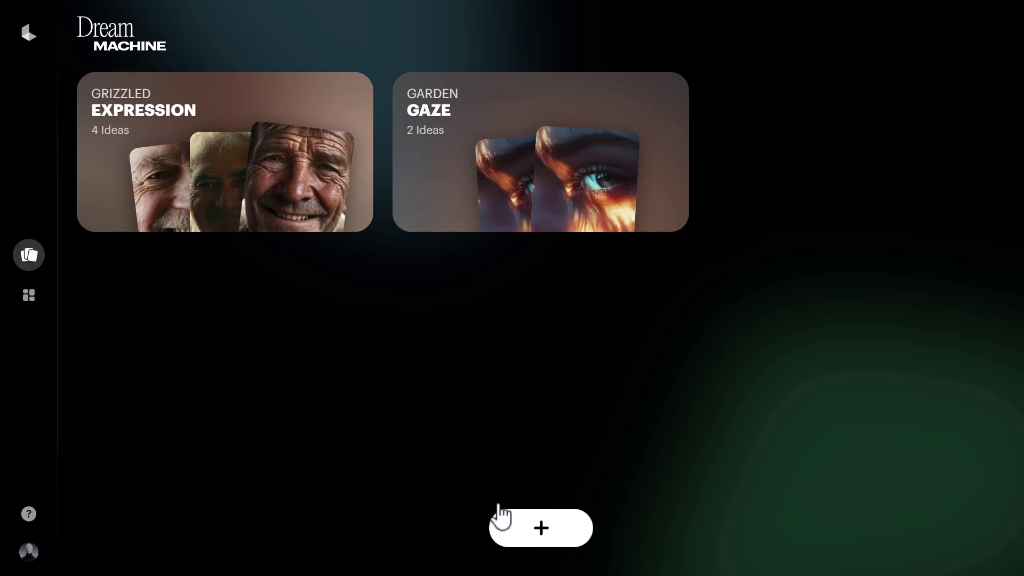
left_click(549, 539)
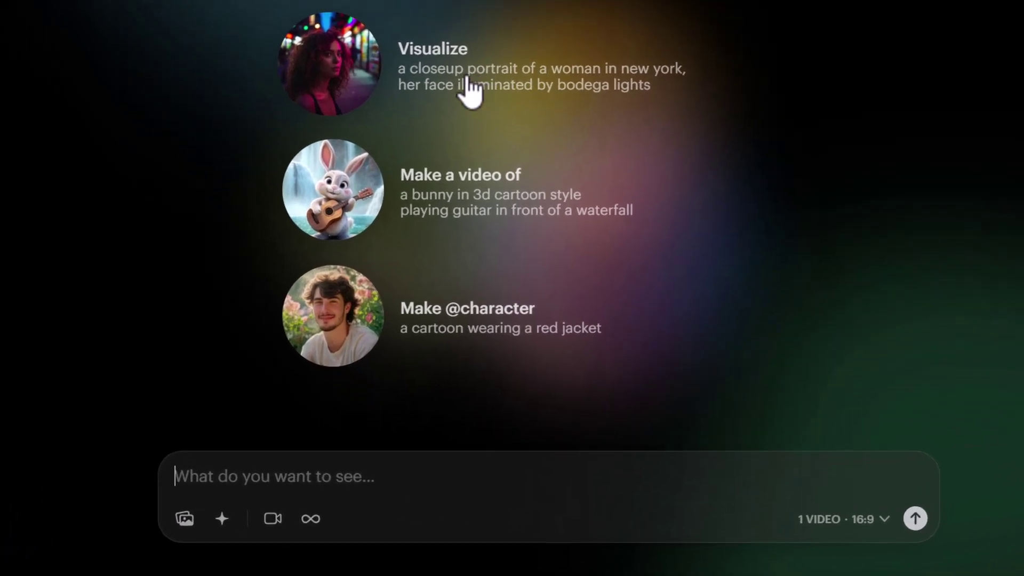
left_click(509, 74)
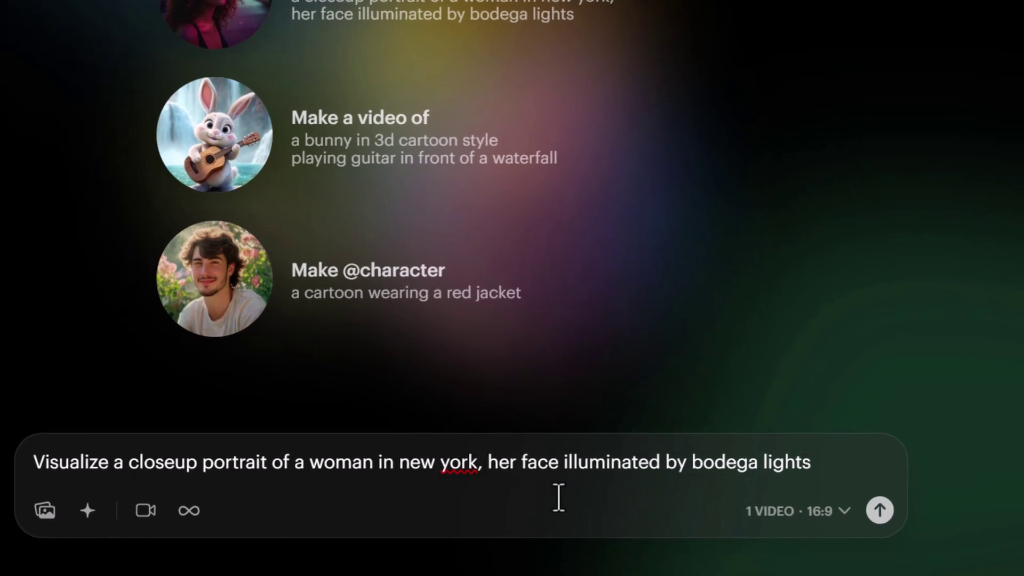
- Switch the output to images, keep 16:9, 1080p and the Photon model, and generate the portrait images
left_click(782, 533)
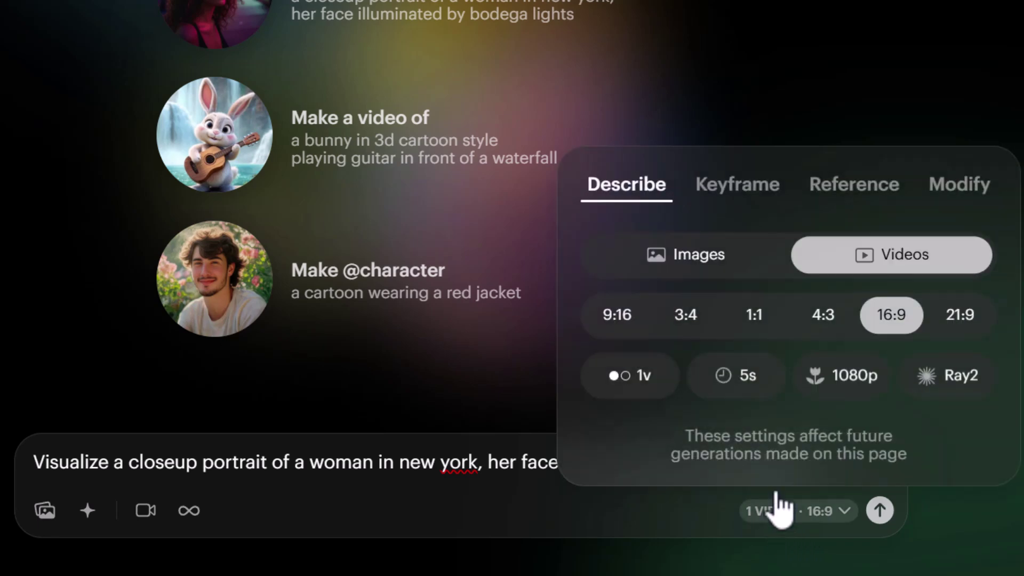
left_click(684, 255)
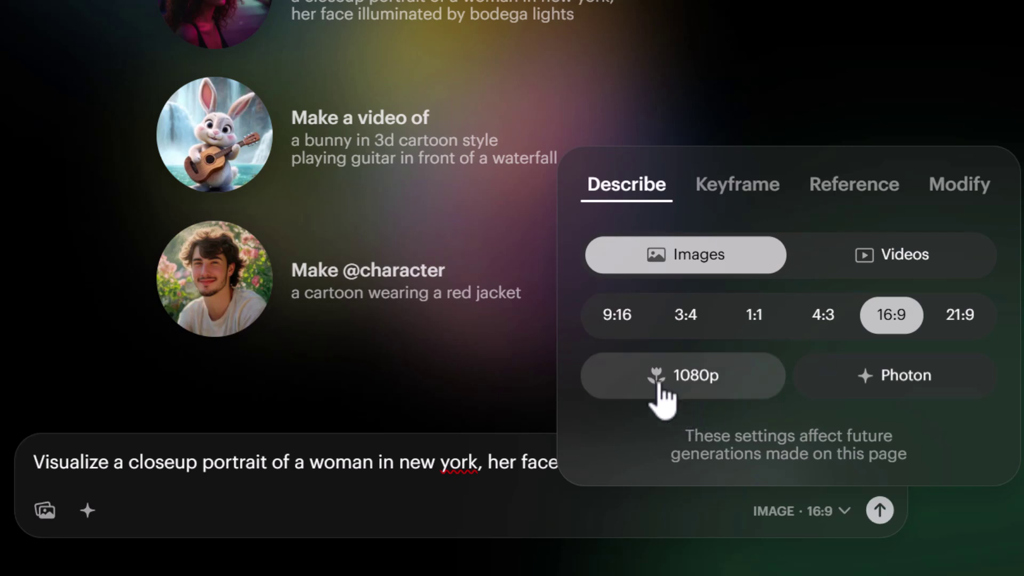
left_click(848, 384)
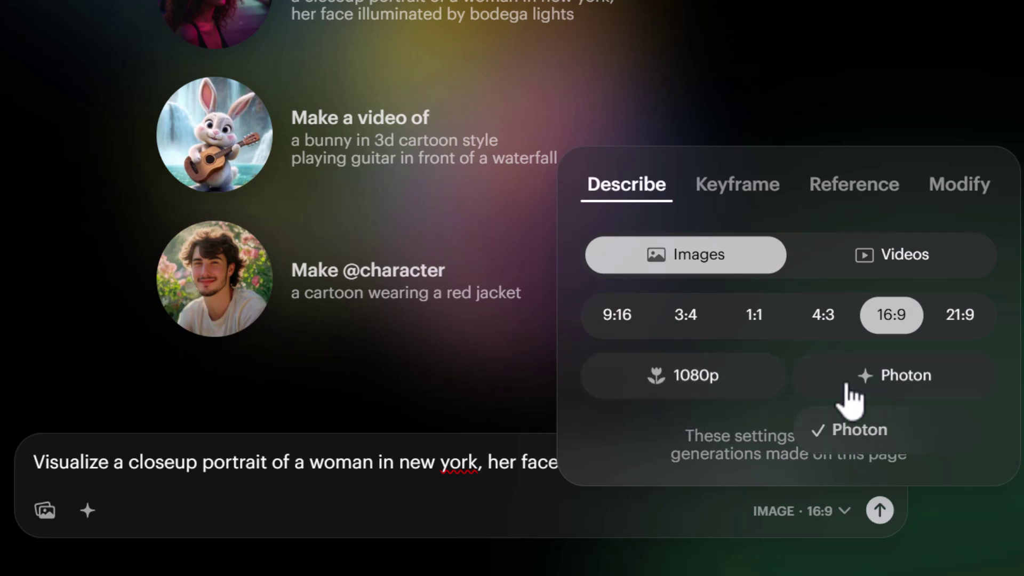
left_click(853, 434)
left_click(706, 389)
left_click(660, 480)
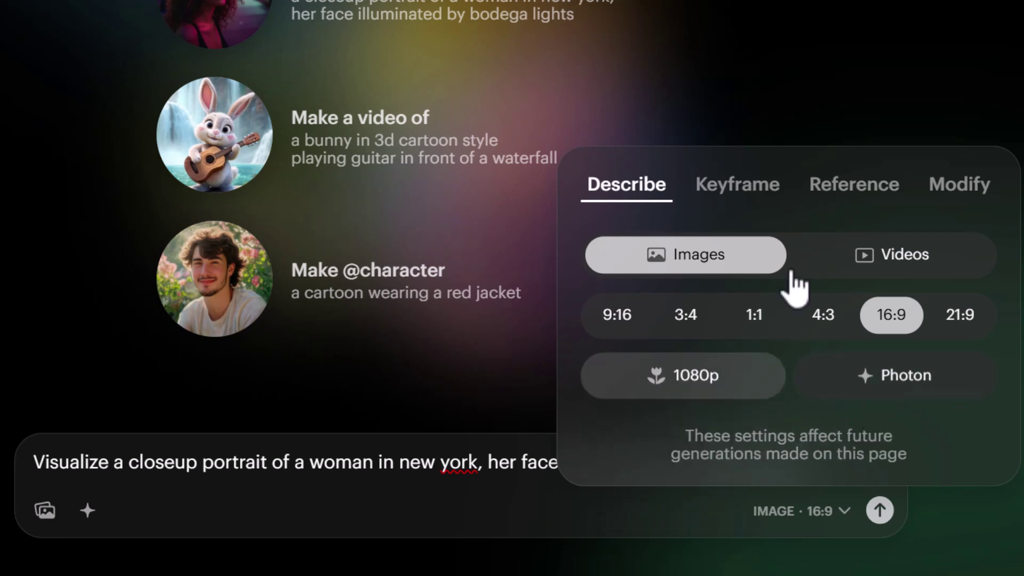
left_click(208, 485)
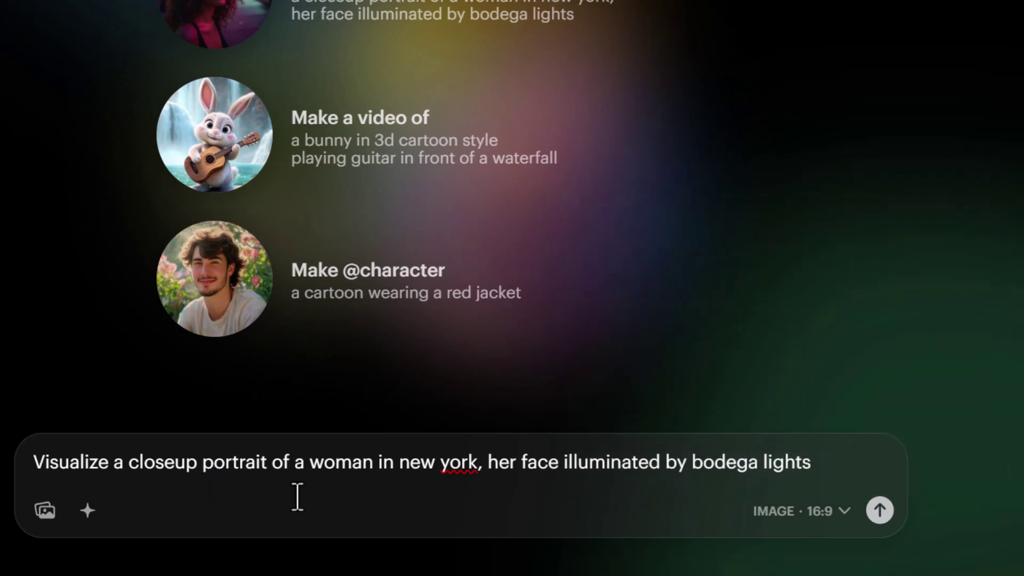
left_click(880, 510)
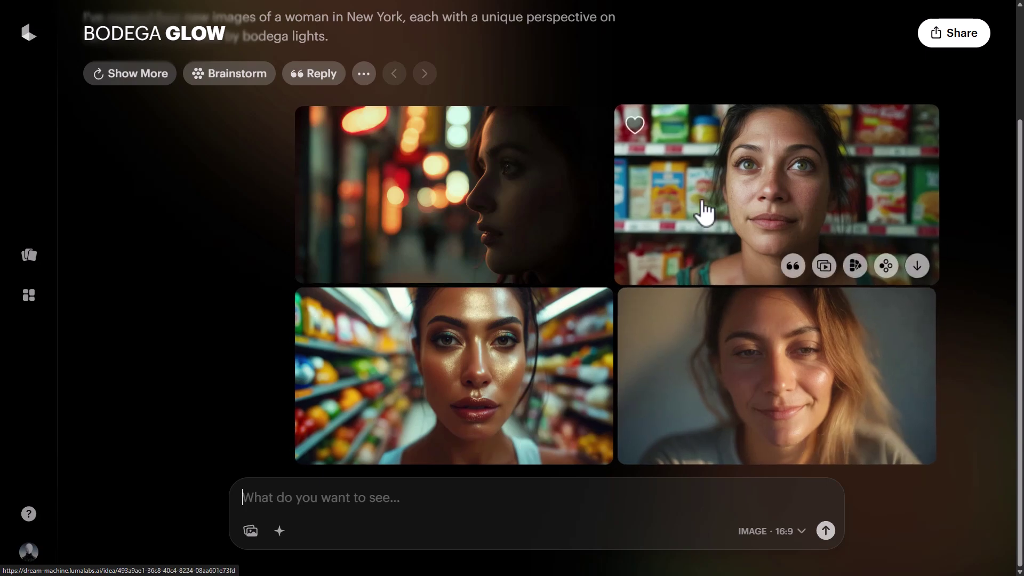
- Review the portraits and make a video from the side-profile image with the prompt "a woman looking around the streets, stressed."
left_click(465, 195)
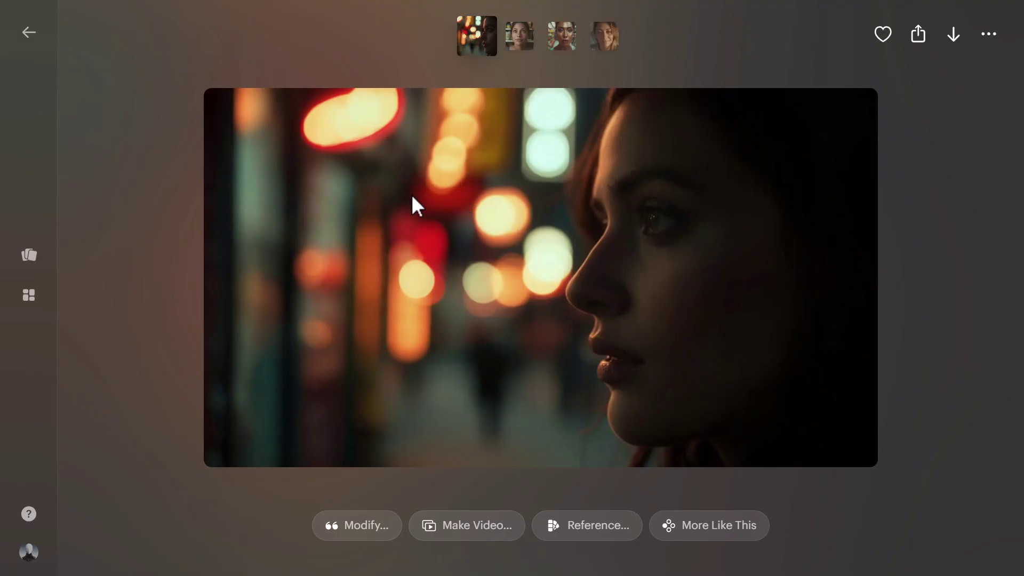
left_click(50, 40)
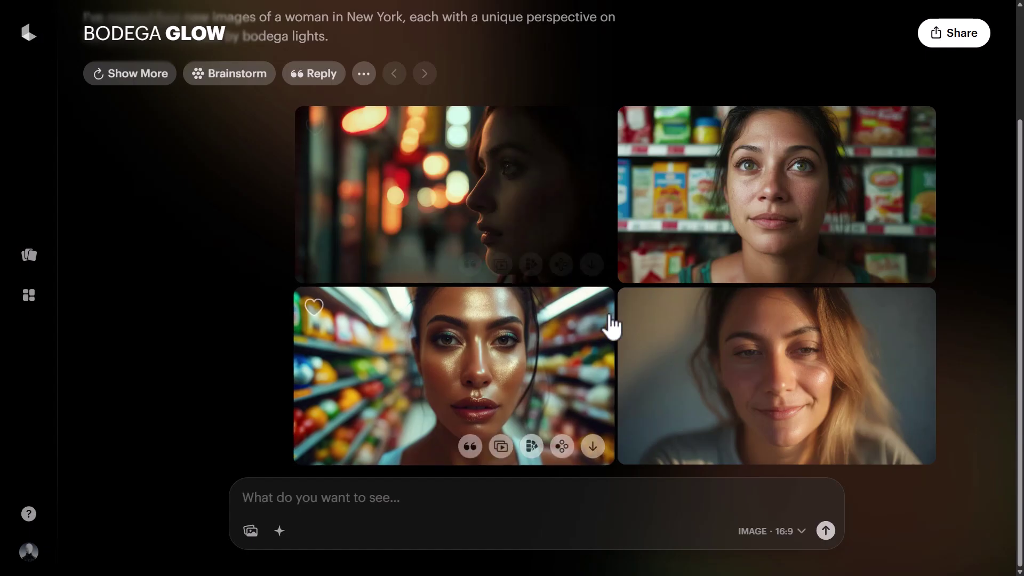
scroll(576, 427, "up", 3)
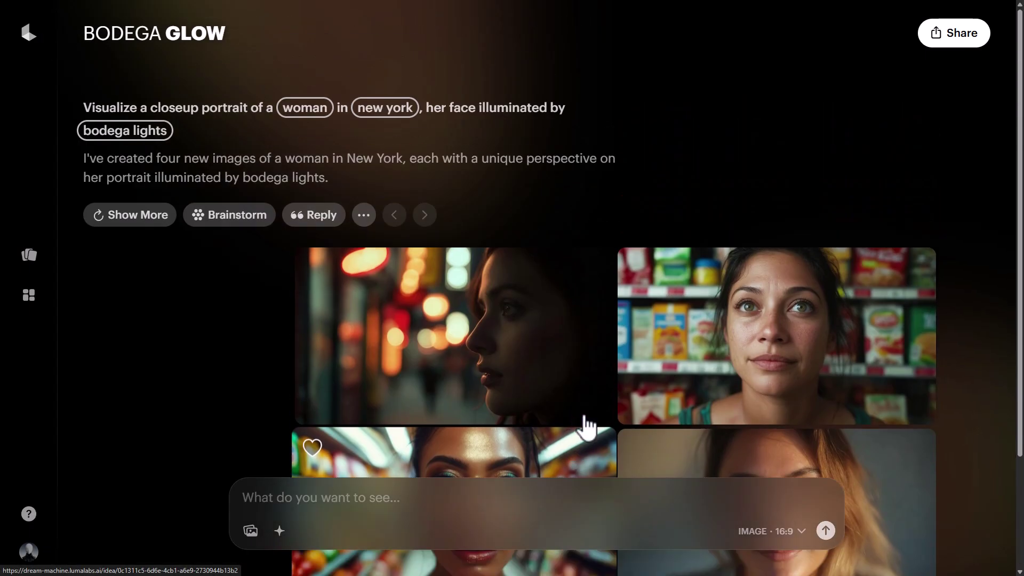
scroll(507, 299, "down", 3)
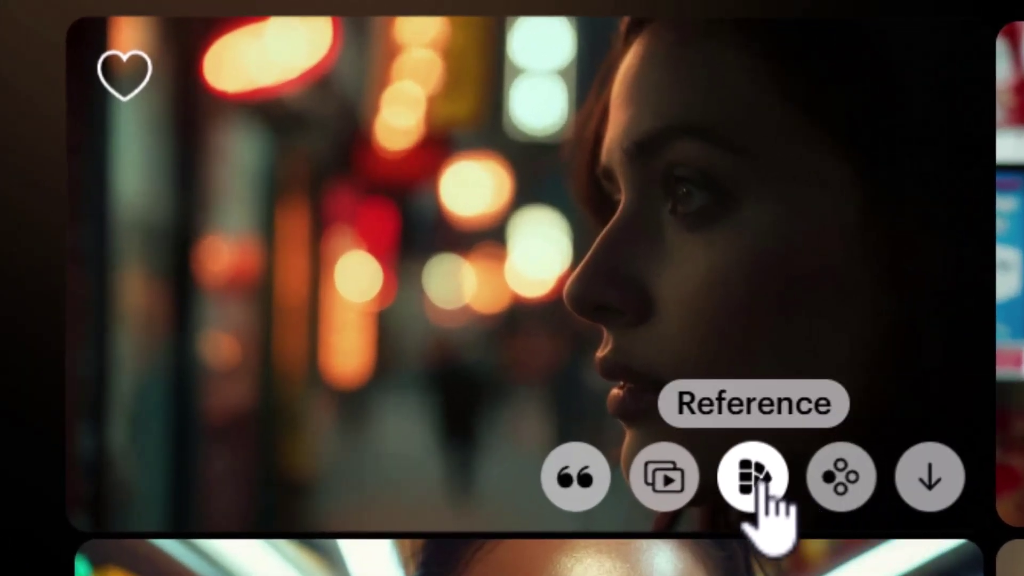
left_click(659, 480)
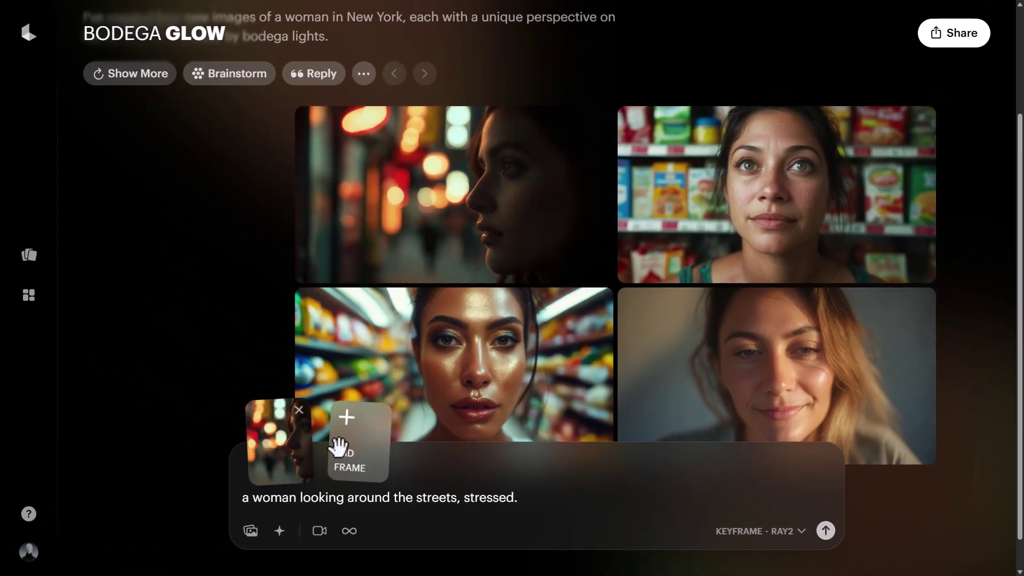
- Generate the side-profile video and extend it with the prompt "woman stops and starts laughing"
left_click(799, 531)
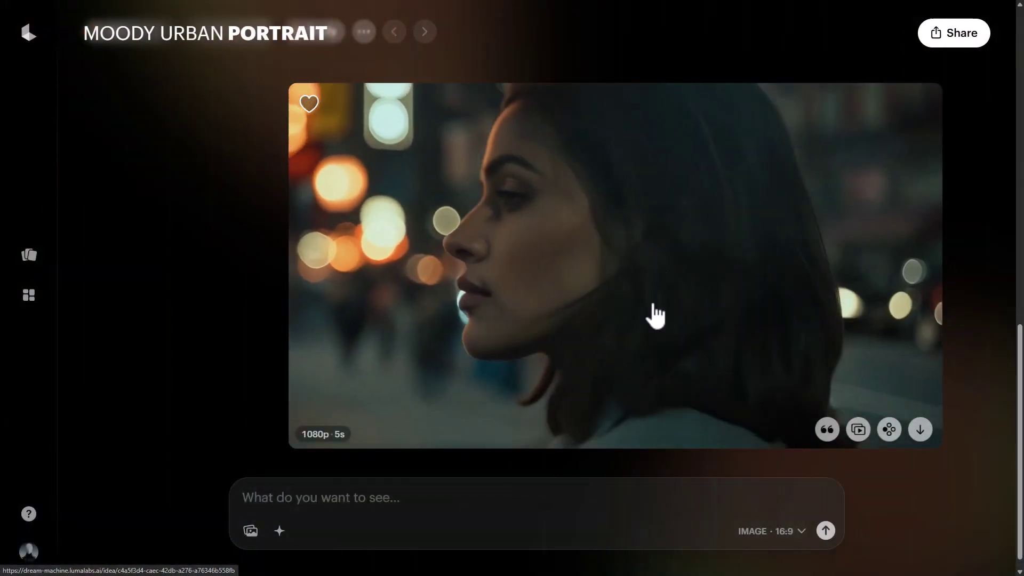
mouse_move(816, 429)
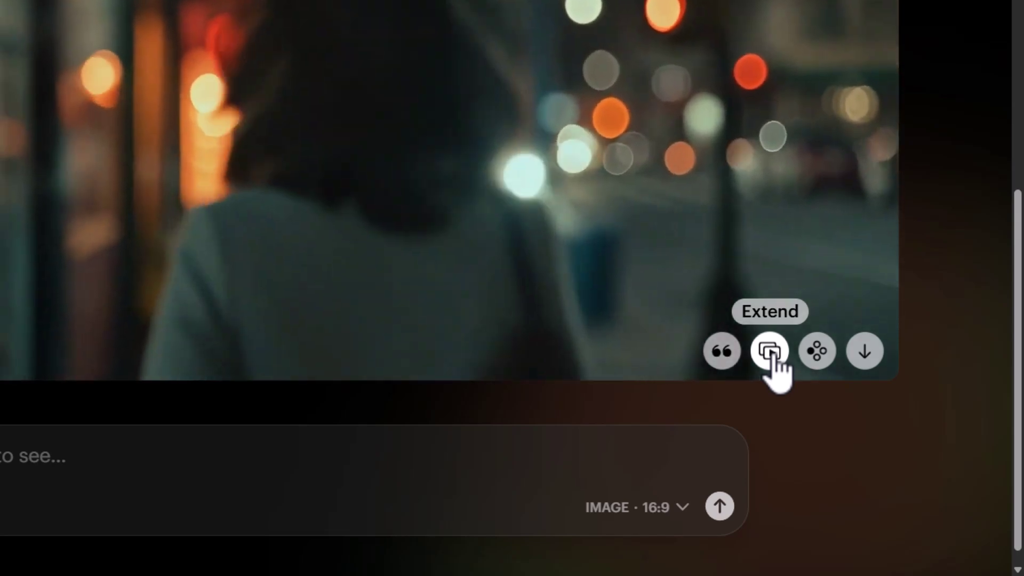
left_click(770, 351)
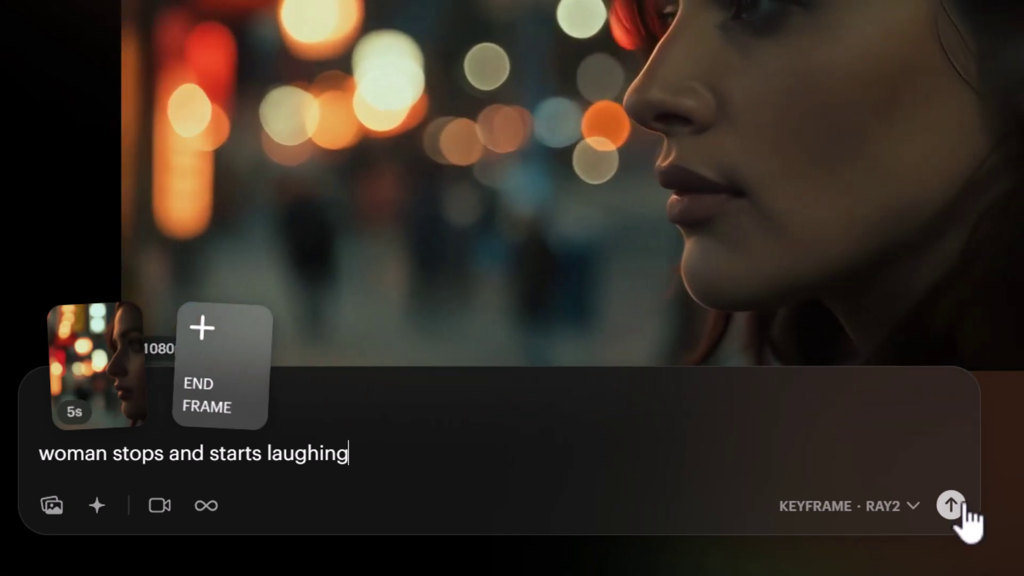
left_click(951, 505)
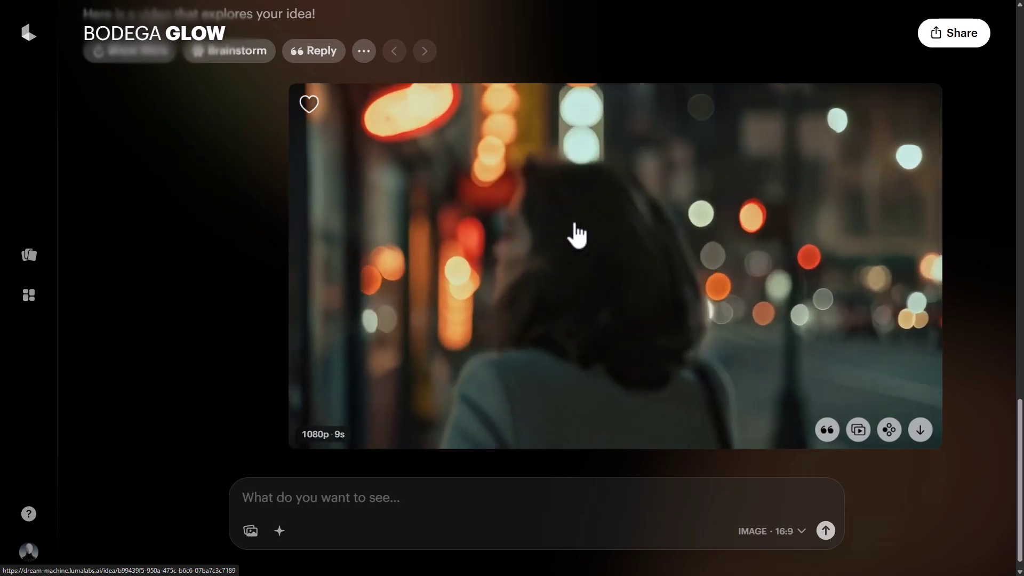
- Add audio to the extended video described as "sounds of a busy street, a woman's footsteps in heels, and laughter when she turns back"
left_click(574, 233)
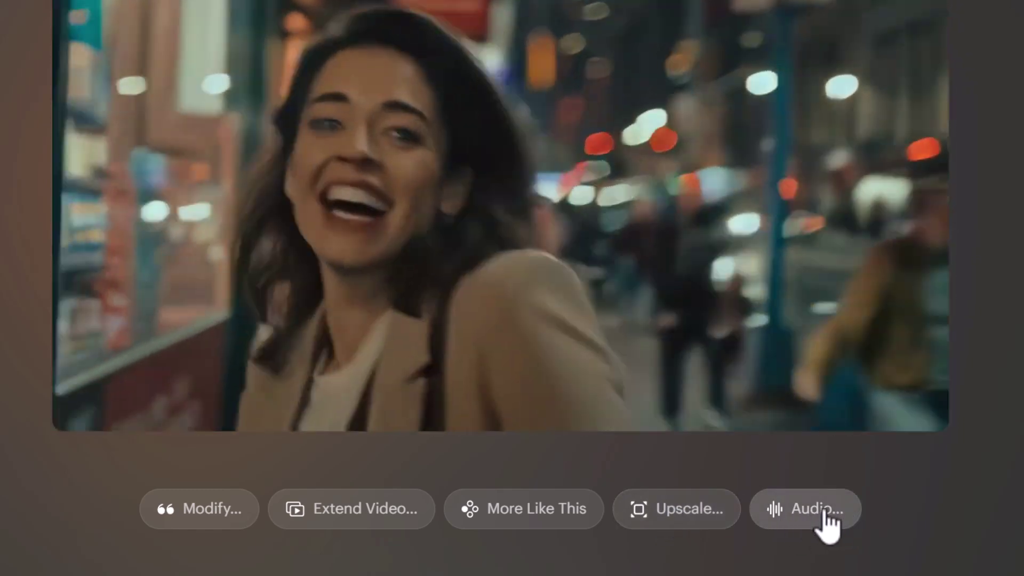
left_click(825, 512)
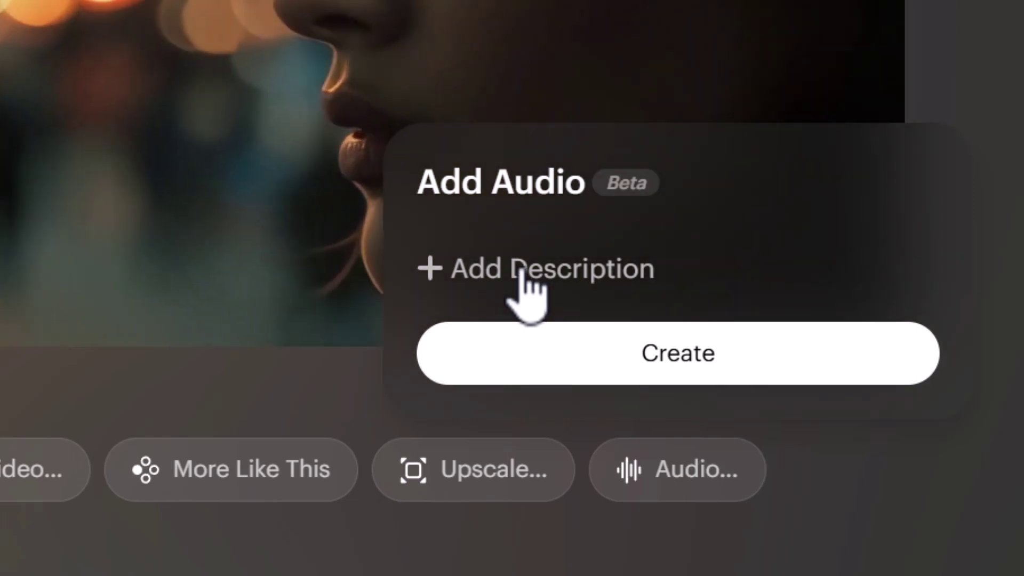
left_click(581, 304)
type("sounds of a busy street, a woman's footsteps in heels, and laughter as she turns back")
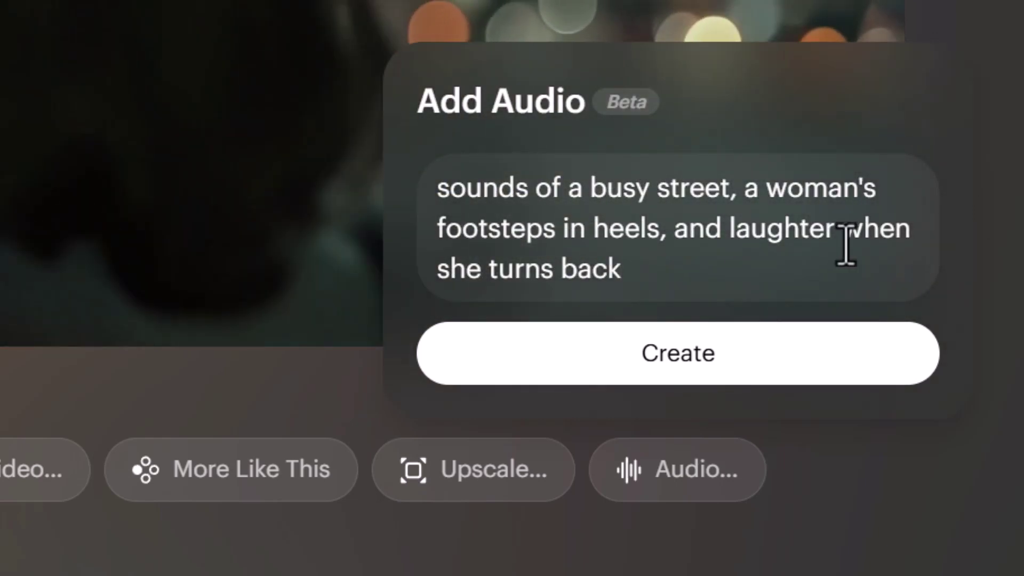
left_click(715, 373)
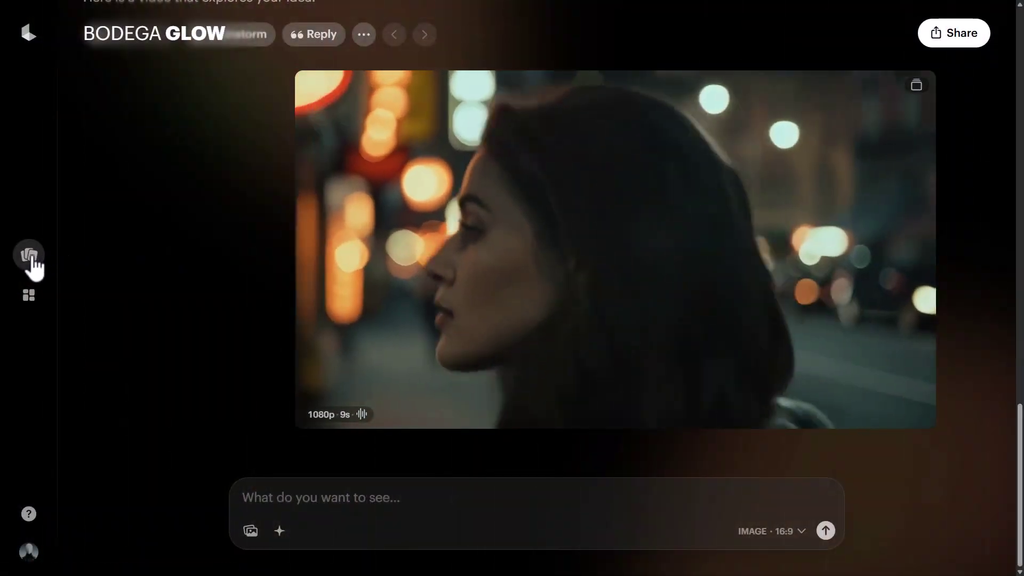
- Create a new board and upload the cyberpunk samurai girl image as start frame and the grin and reflective sword blade image as end frame
left_click(30, 257)
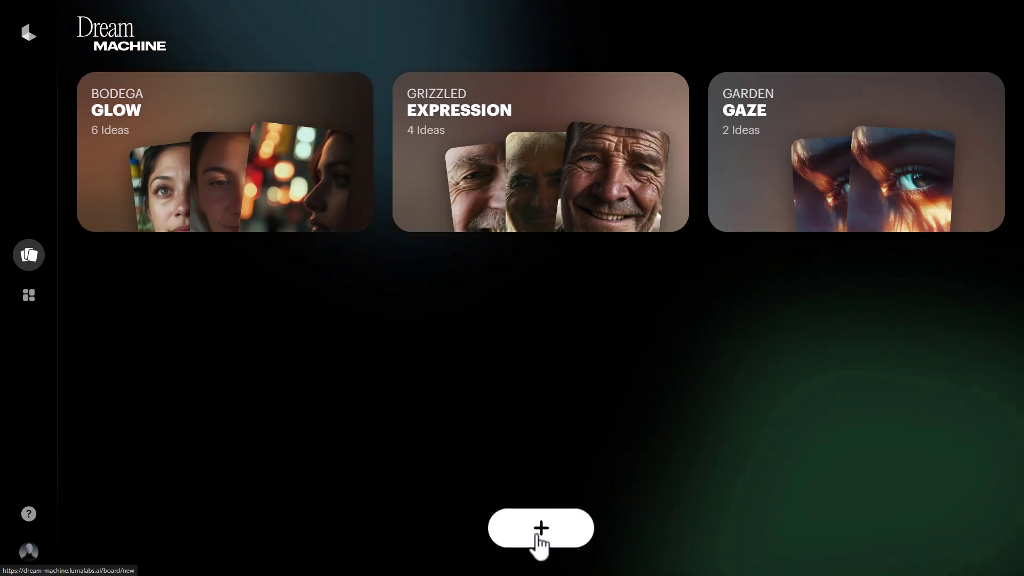
left_click(540, 528)
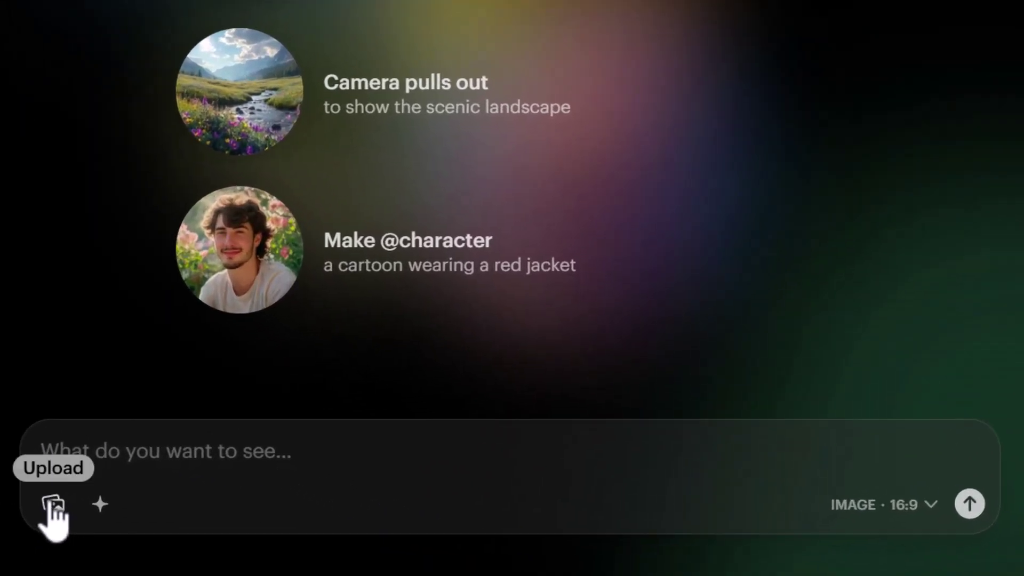
left_click(52, 505)
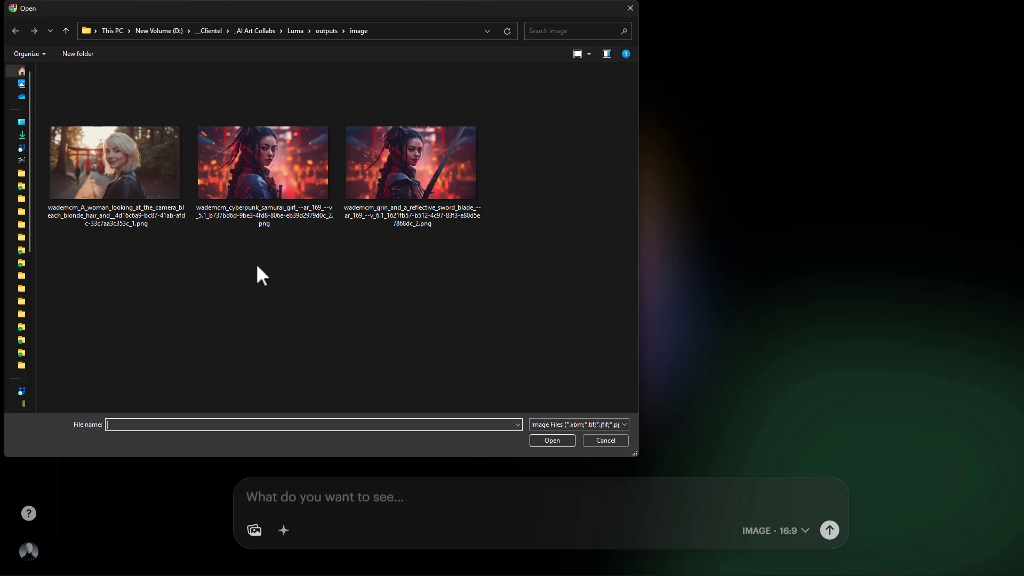
left_click(252, 165)
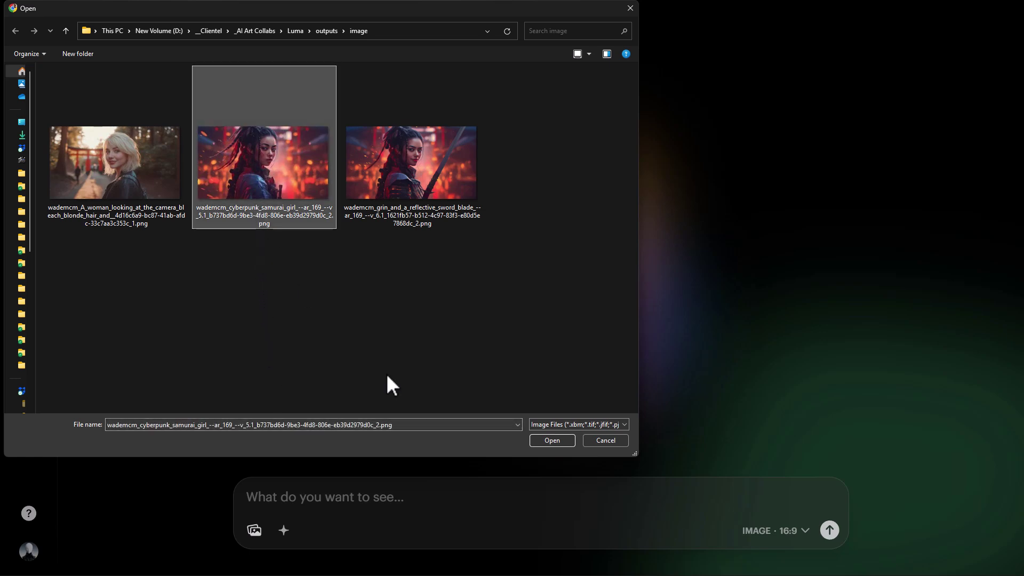
left_click(559, 444)
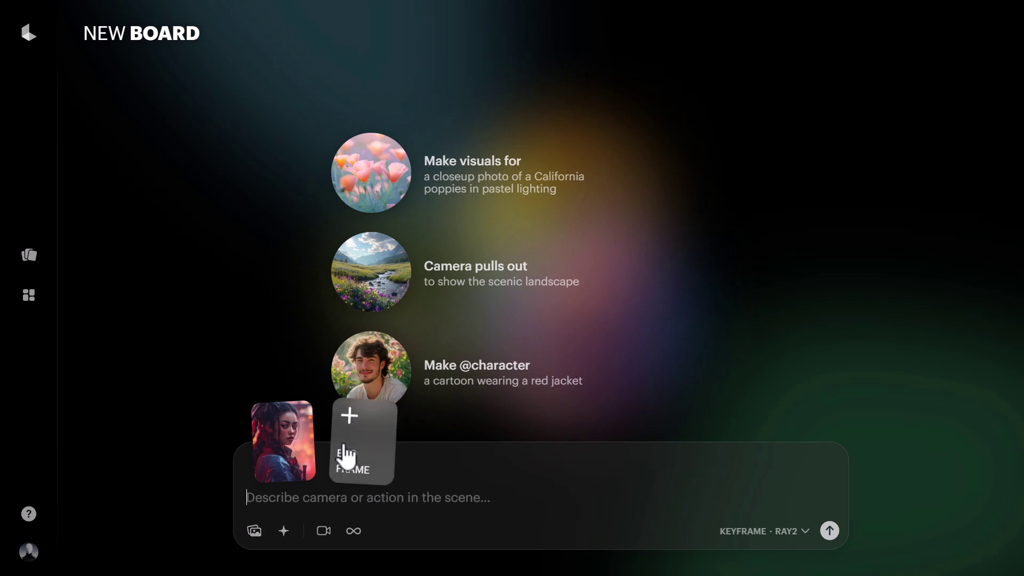
left_click(424, 166)
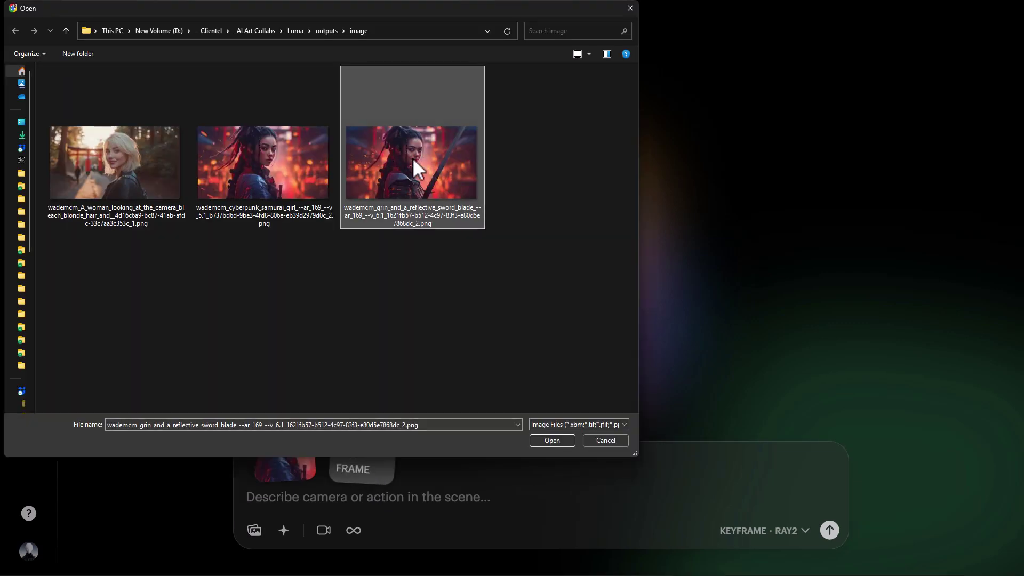
left_click(538, 440)
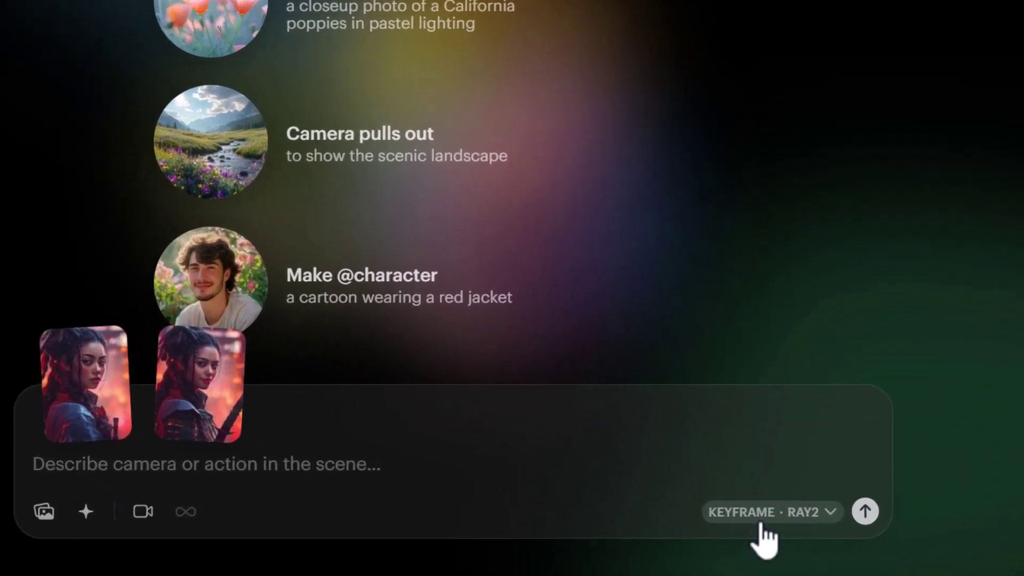
- Generate a Ray2 keyframe video with the prompt "woman smiles and lifts a sword up in front of her, fire blazing in the background"
left_click(764, 539)
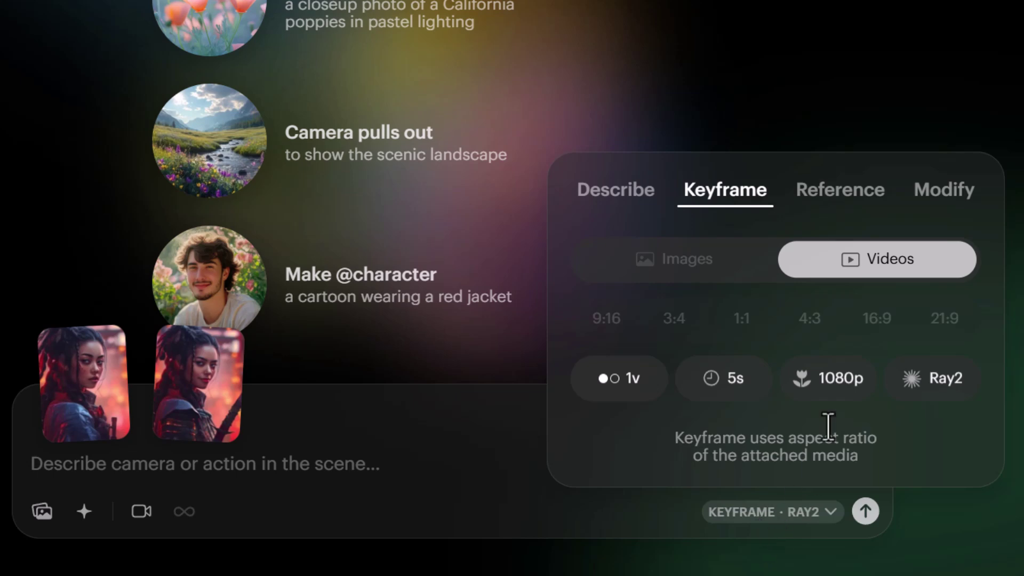
left_click(941, 210)
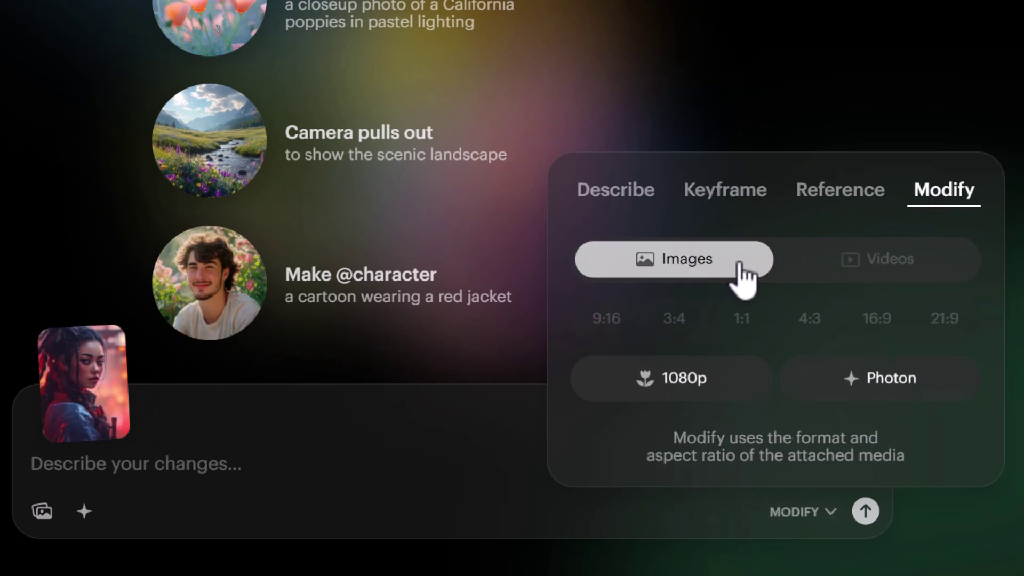
left_click(740, 189)
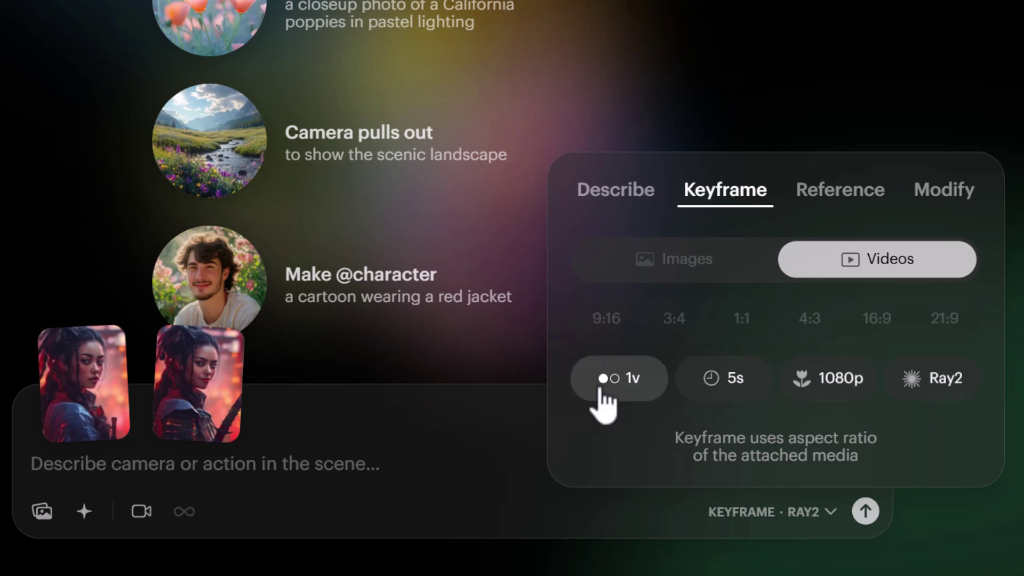
left_click(243, 475)
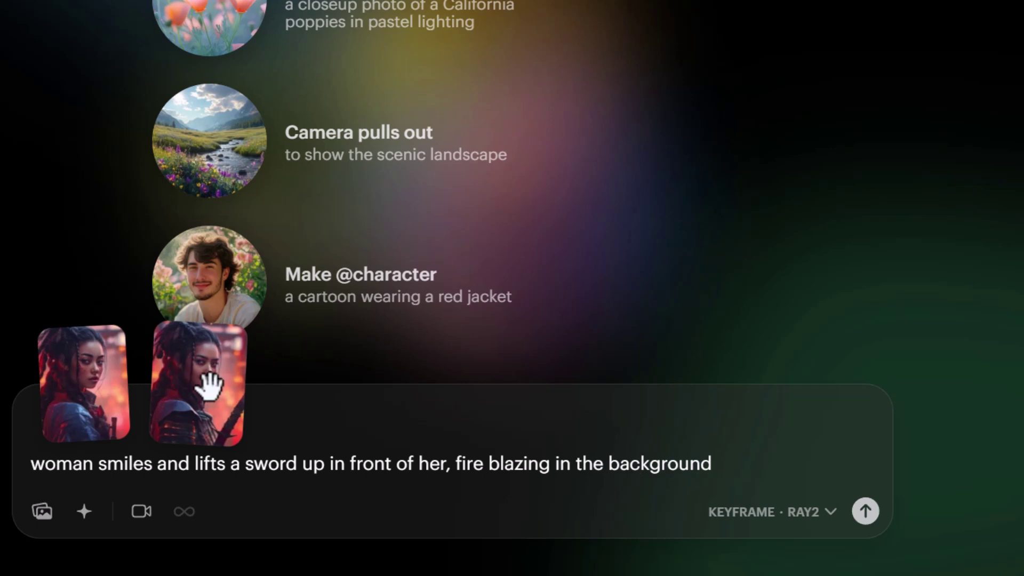
left_click(865, 512)
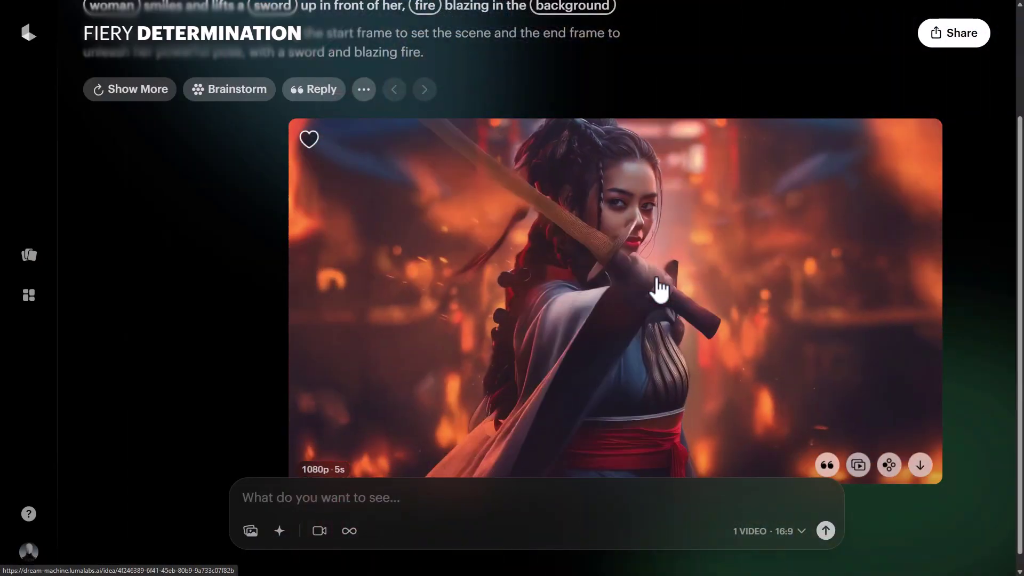
scroll(587, 294, "down", 1)
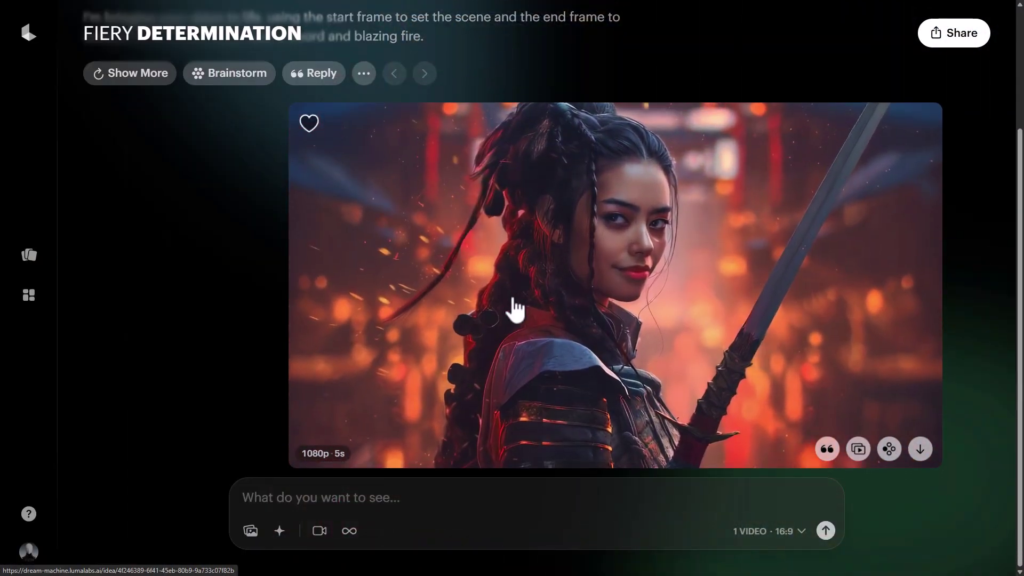
- Upload only the cyberpunk samurai girl start frame and generate "a woman draws her sword and smiles as a fire blazes in the background"
left_click(258, 539)
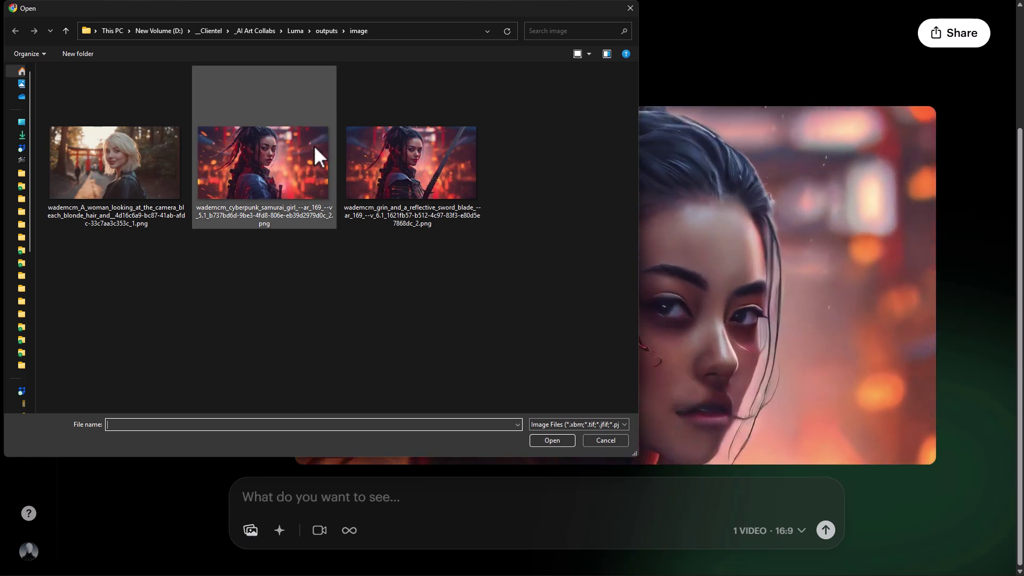
left_click(294, 162)
left_click(552, 440)
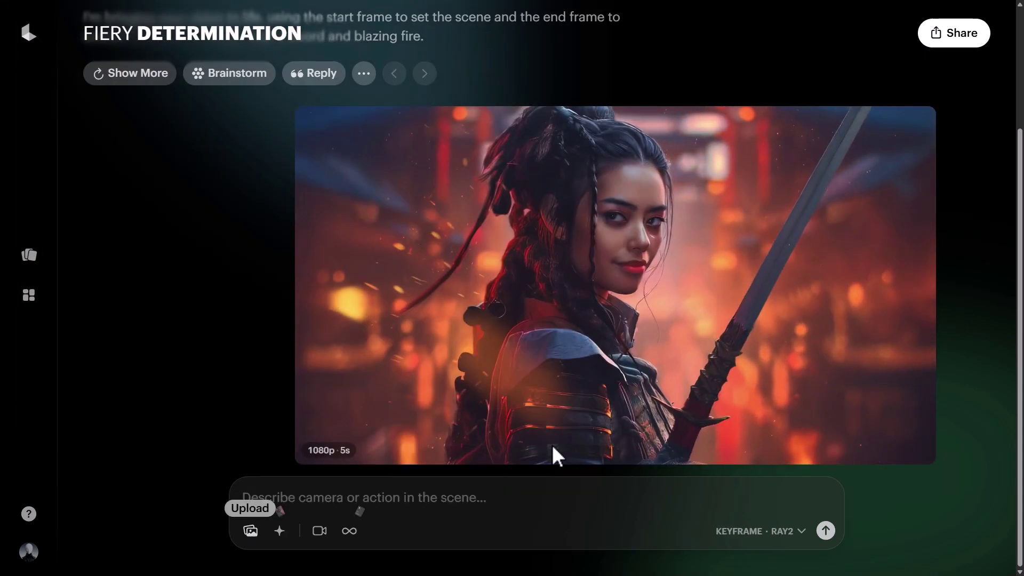
type("a woman draws her sword and smiles as a fire blazes in the background")
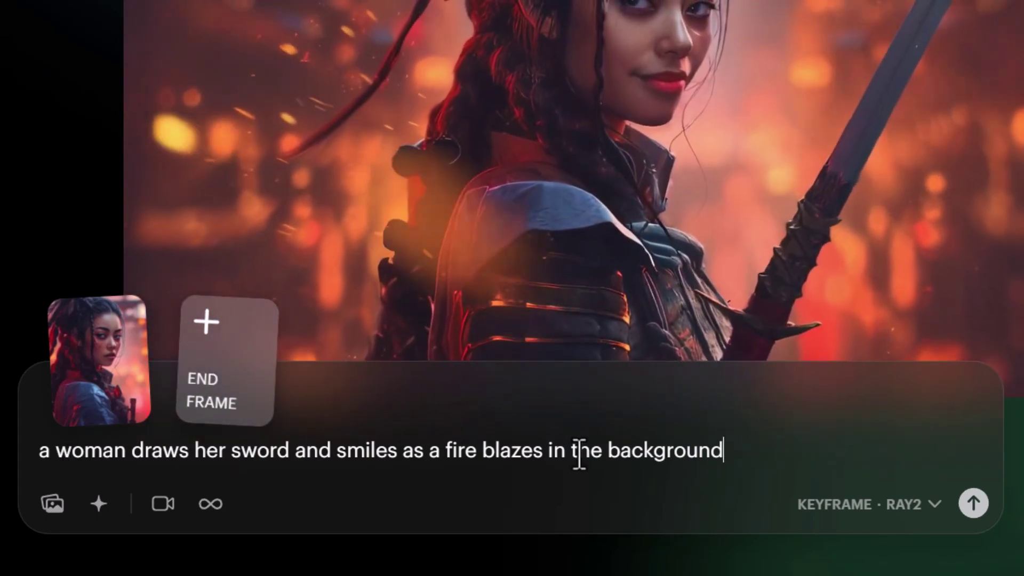
left_click(979, 499)
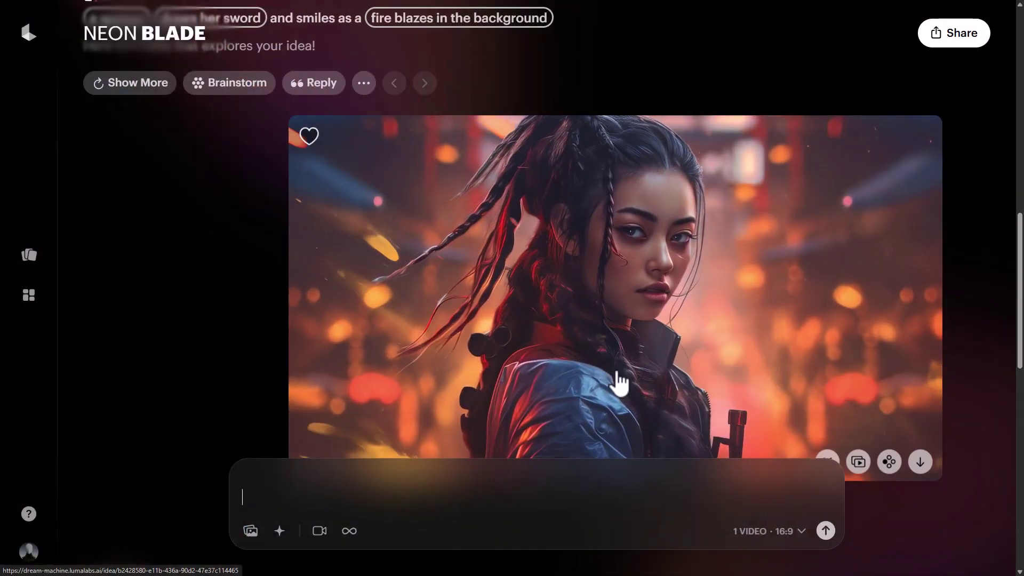
- Reuse the message of the sword-drawing video and reword its prompt so the woman "draws a sword and holds it front of her, ready"
scroll(354, 283, "up", 2)
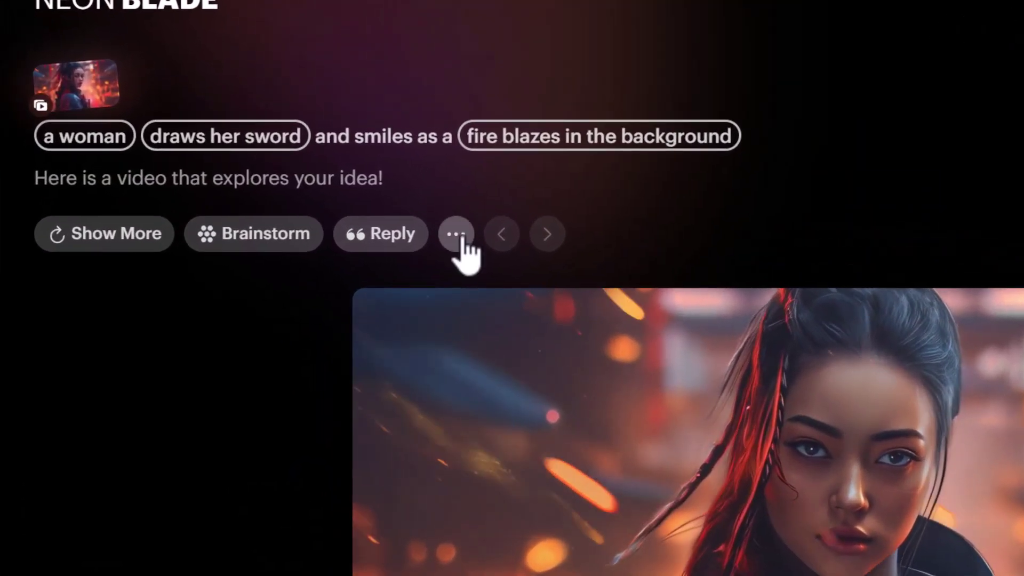
left_click(365, 190)
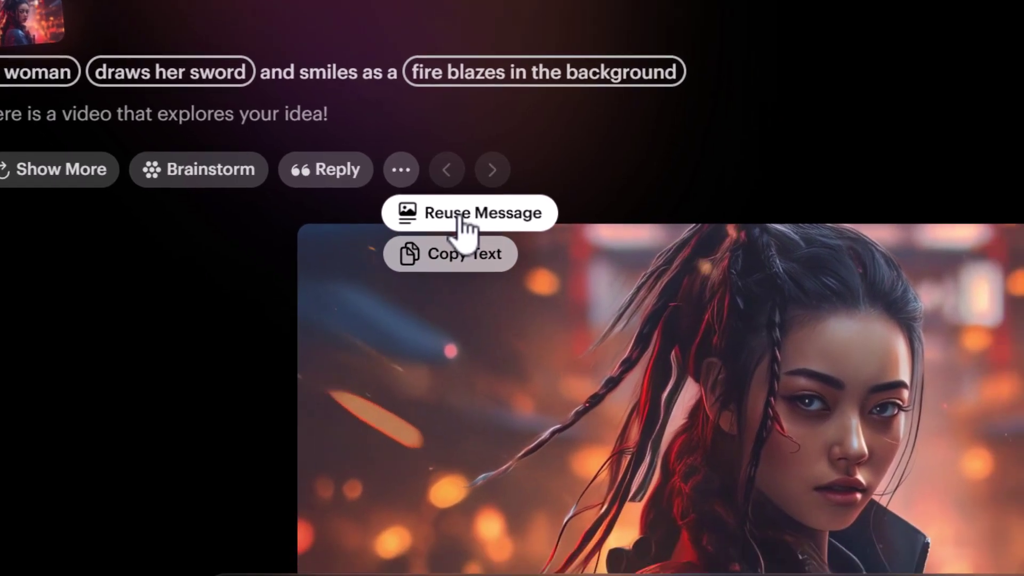
left_click(515, 281)
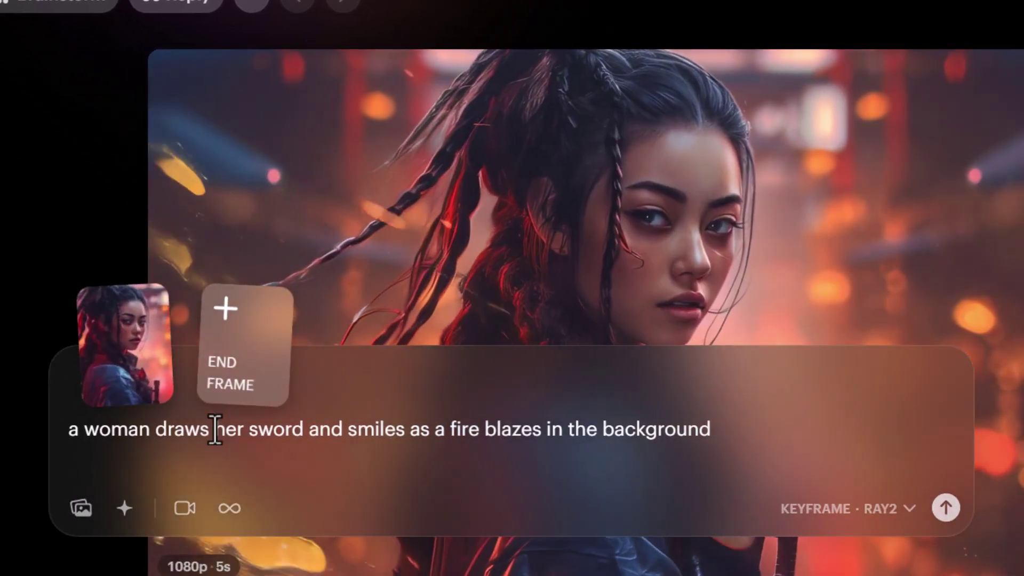
left_click_drag(215, 431, 304, 431)
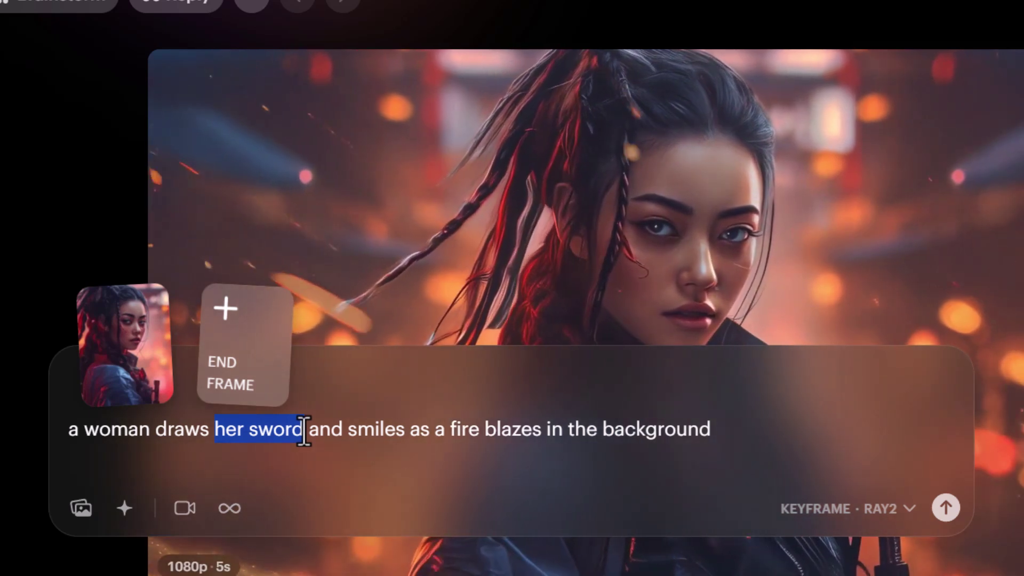
key("ctrl+v")
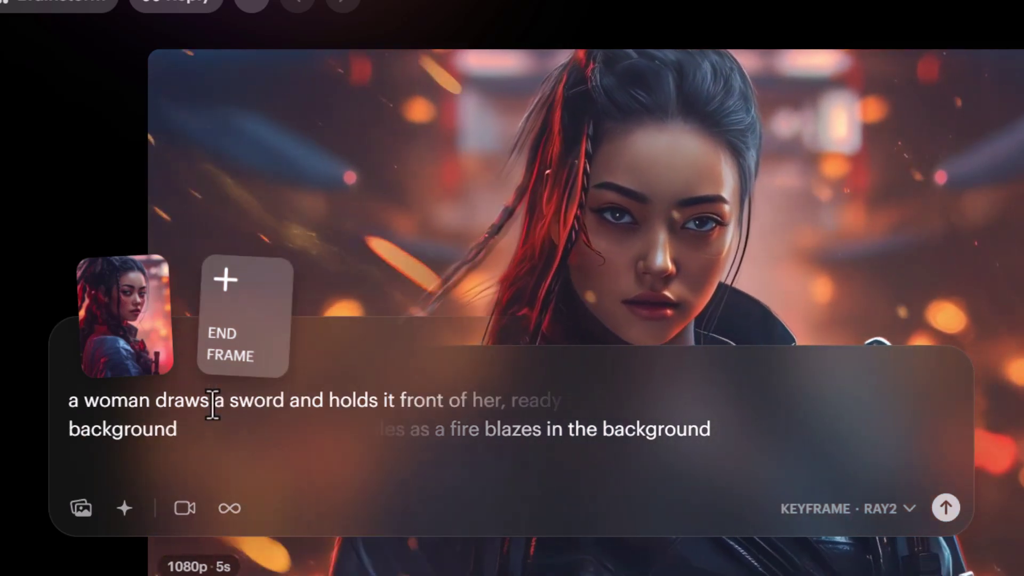
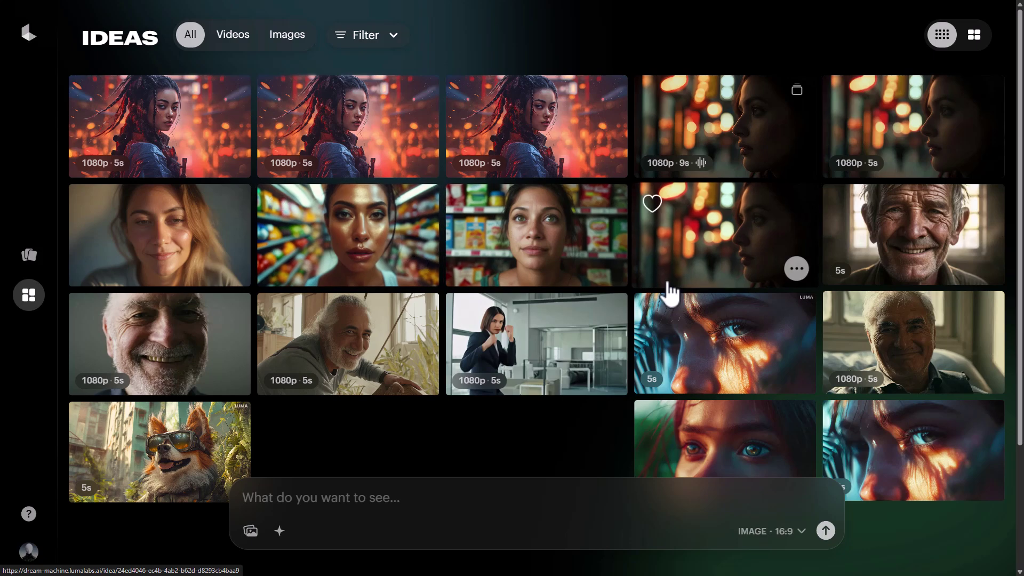
- Upload the colorful creative brain image as the start frame and turn on looping for the video
left_click(251, 531)
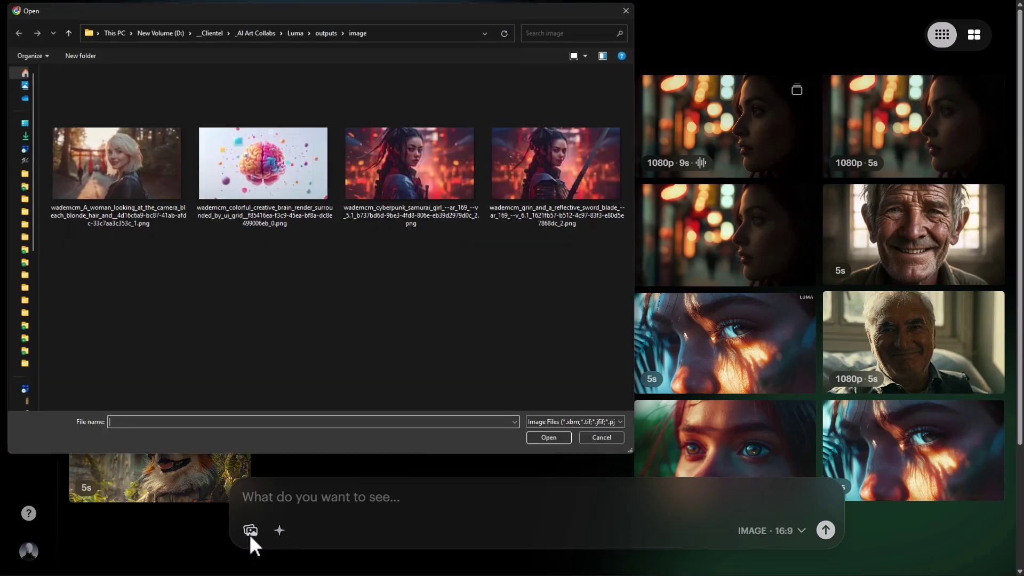
left_click(256, 193)
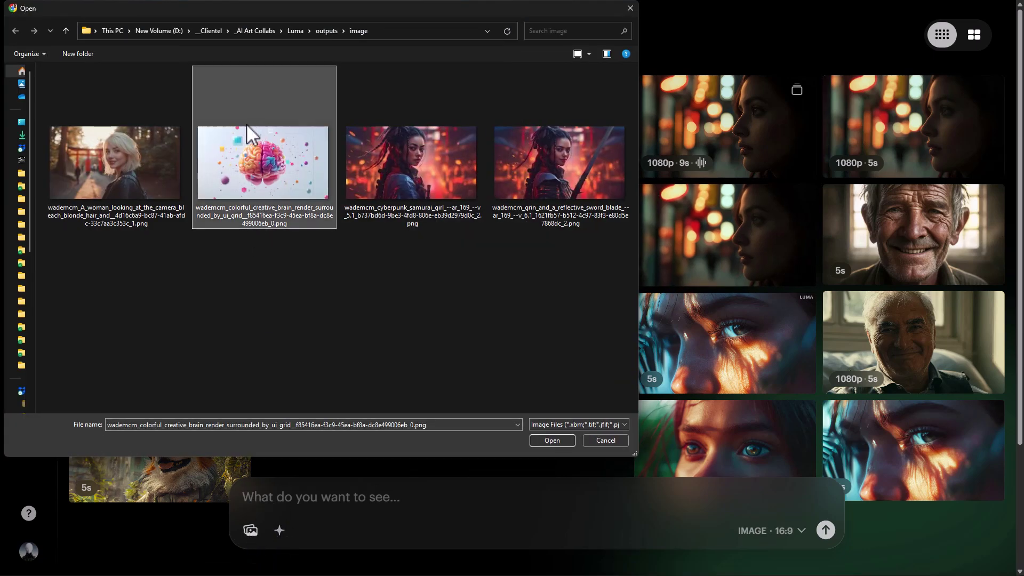
key("Return")
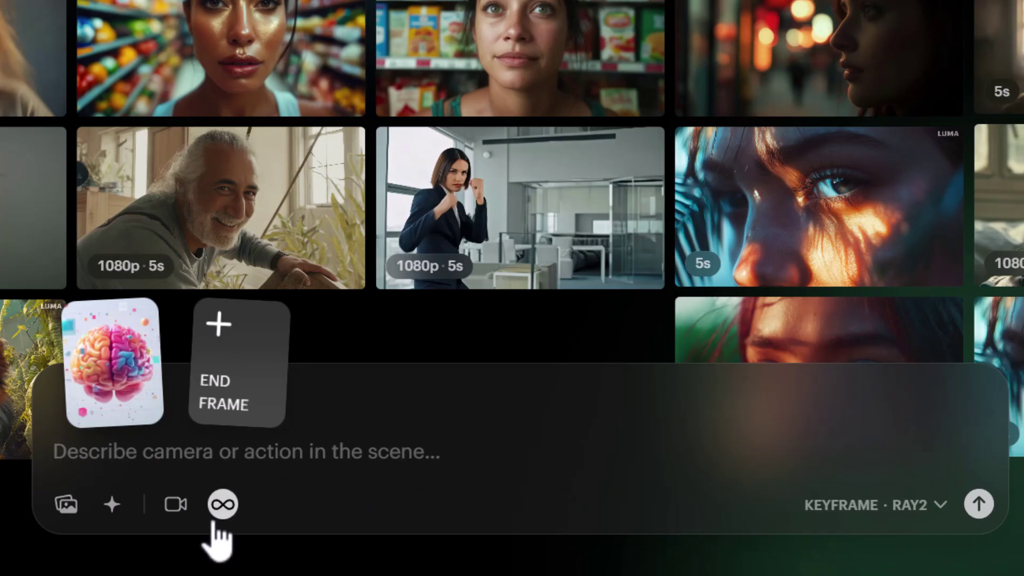
mouse_move(111, 348)
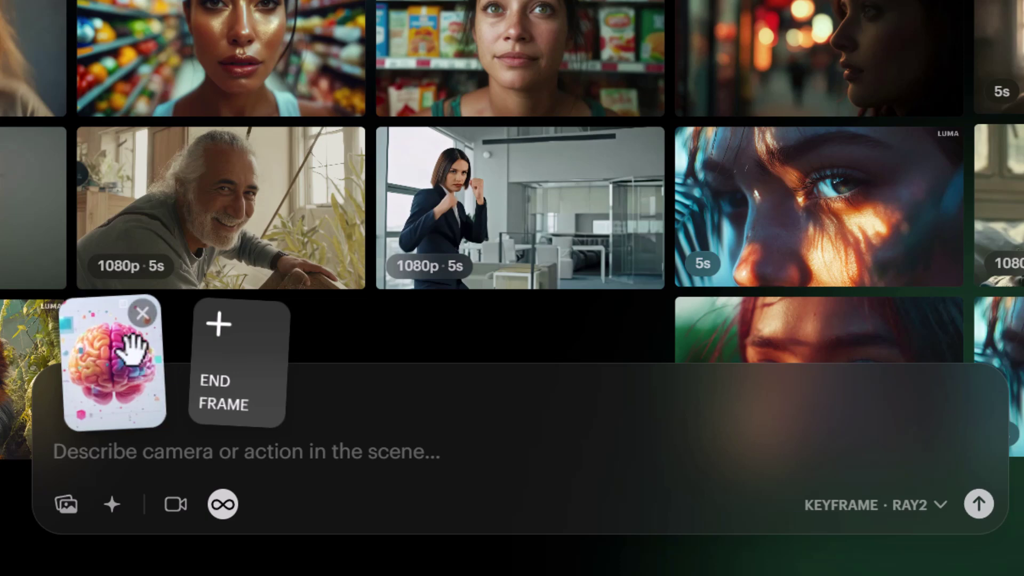
- Generate the looping Ray2 keyframe video with the prompt "a 3D colorful brain rotates around in a smooth fashion, a nifty 3D style animation"
type("a 3D colorful brain rotates around in a smooth fashion, a nifty 3D style animation")
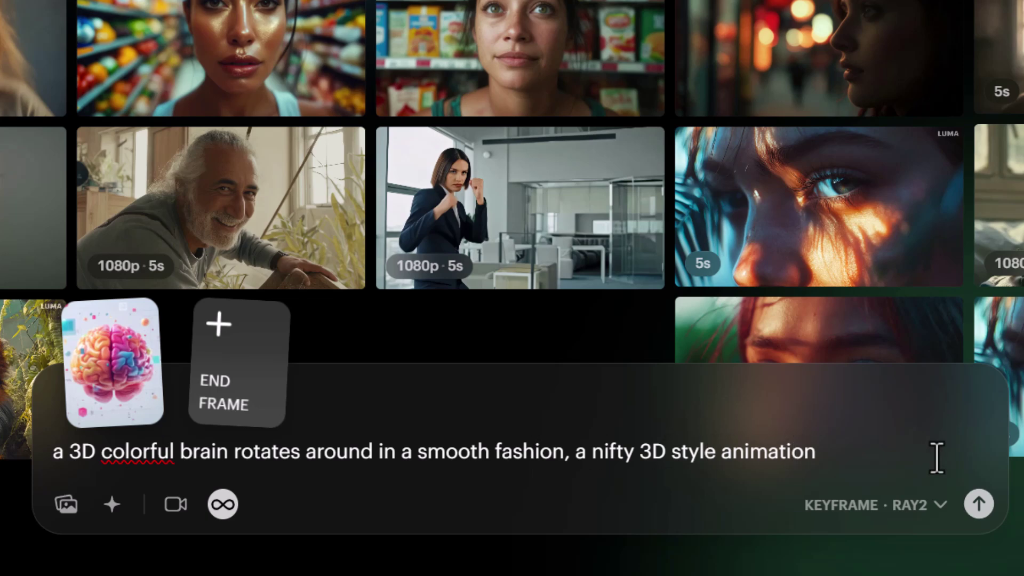
left_click(922, 508)
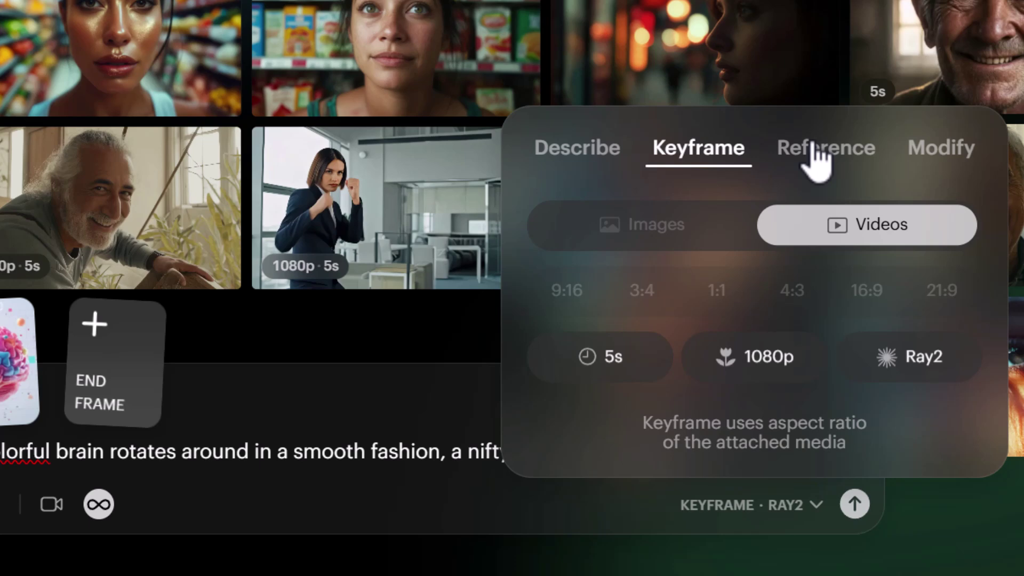
left_click(814, 154)
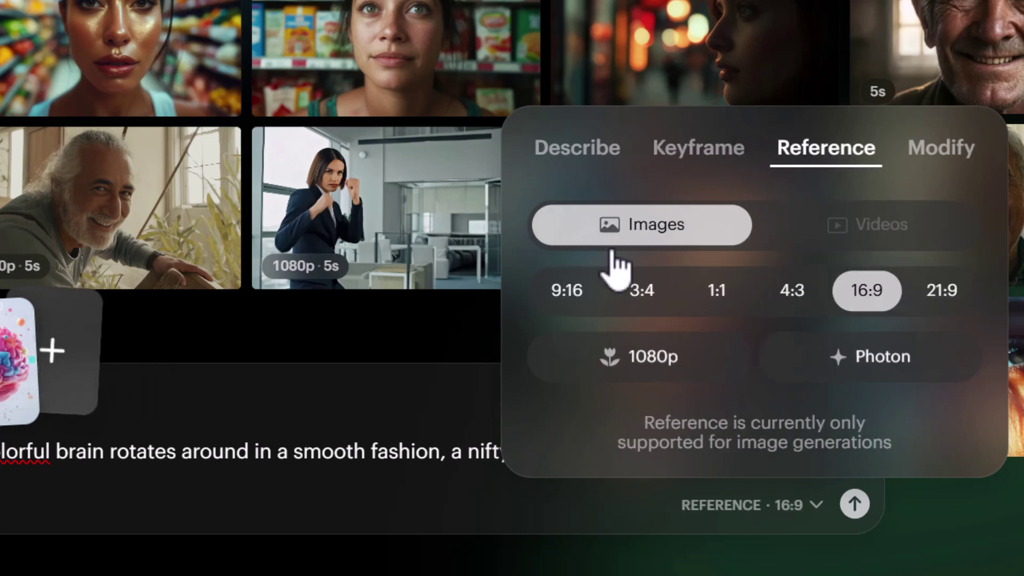
mouse_move(2, 370)
left_click(712, 153)
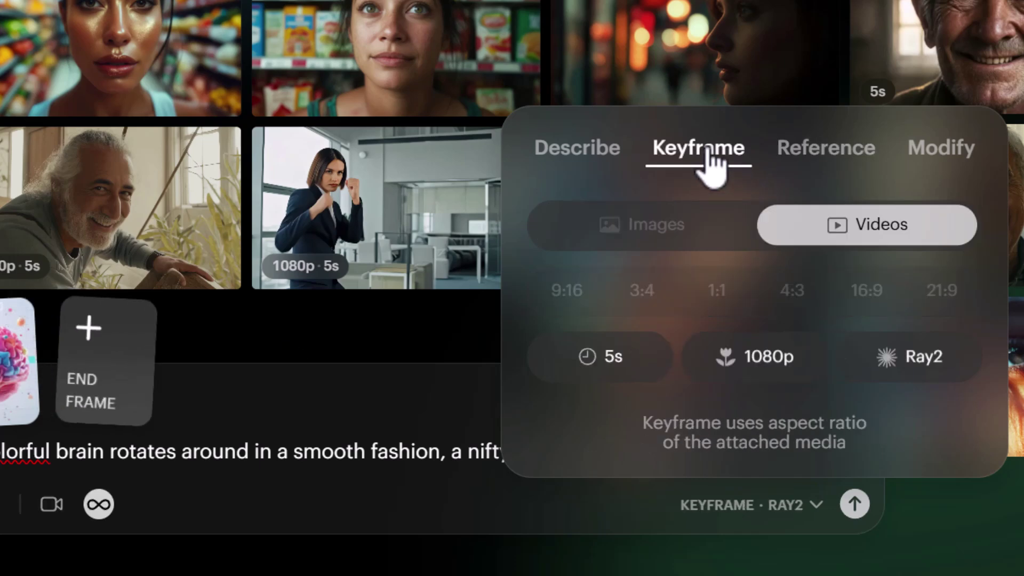
left_click(99, 504)
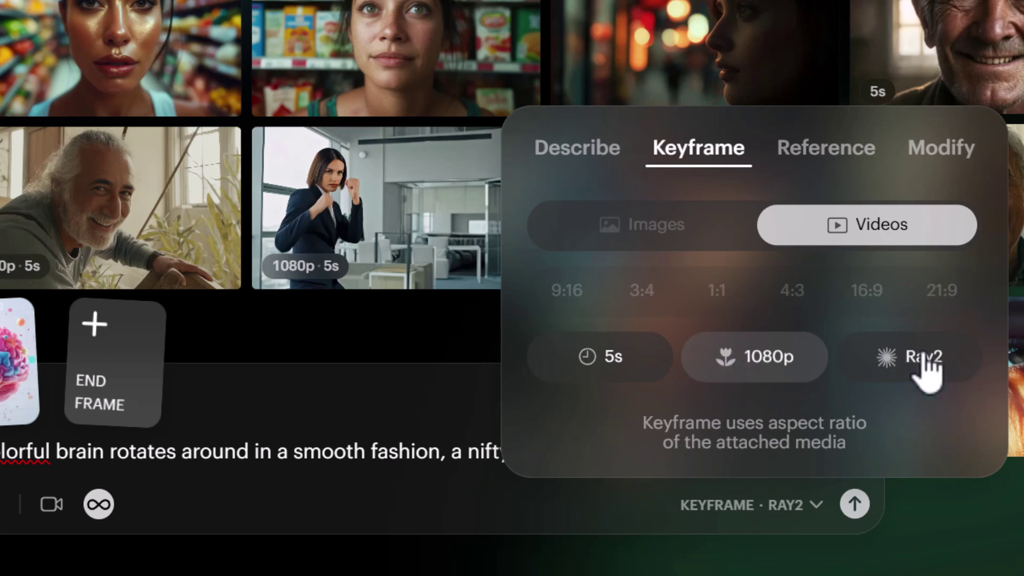
left_click(855, 504)
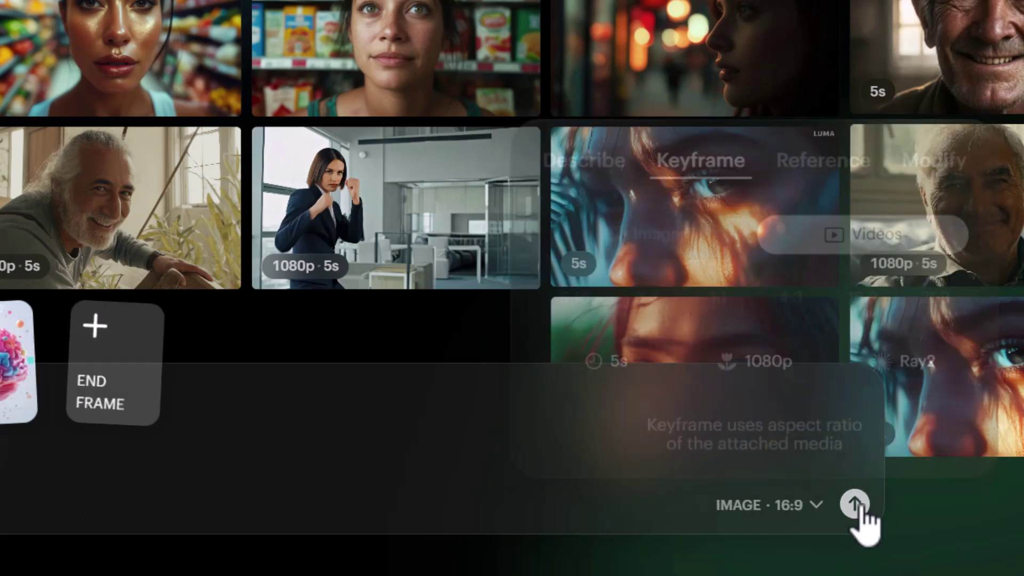